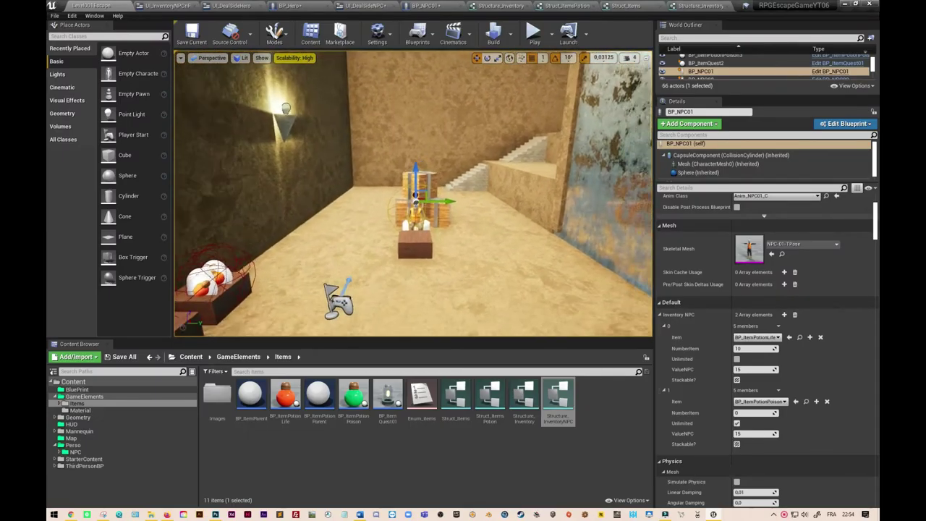
- Change BP_Hero's ValueMoney default value from 100 to 20 and save the blueprint
{"action": "right_click_drag", "start_coordinate": [540, 222], "coordinate": [540, 221]}
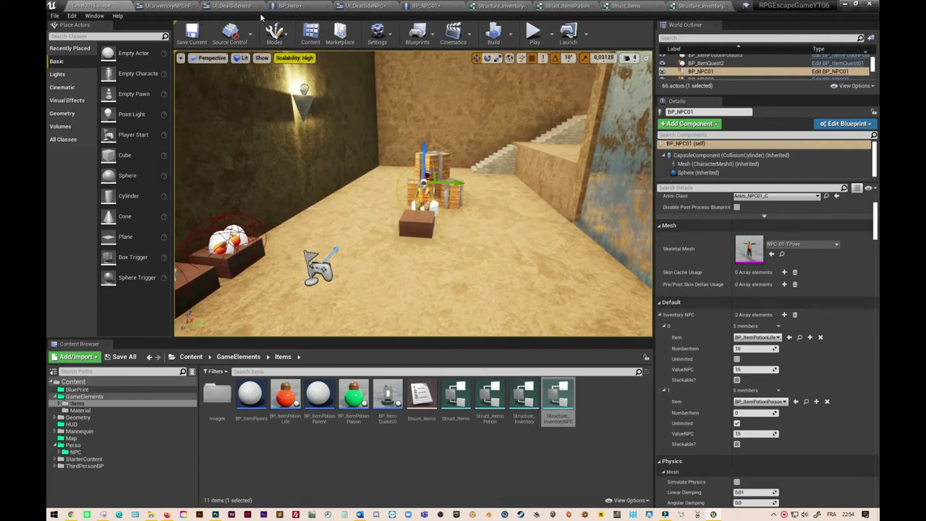
{"action": "left_click", "coordinate": [291, 6]}
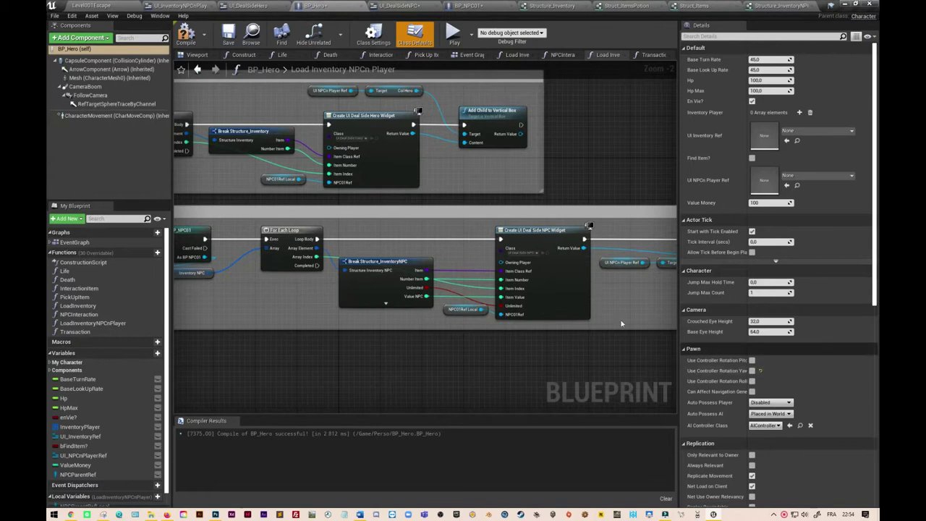
{"action": "scroll", "coordinate": [78, 427], "scroll_direction": "down", "scroll_amount": 1}
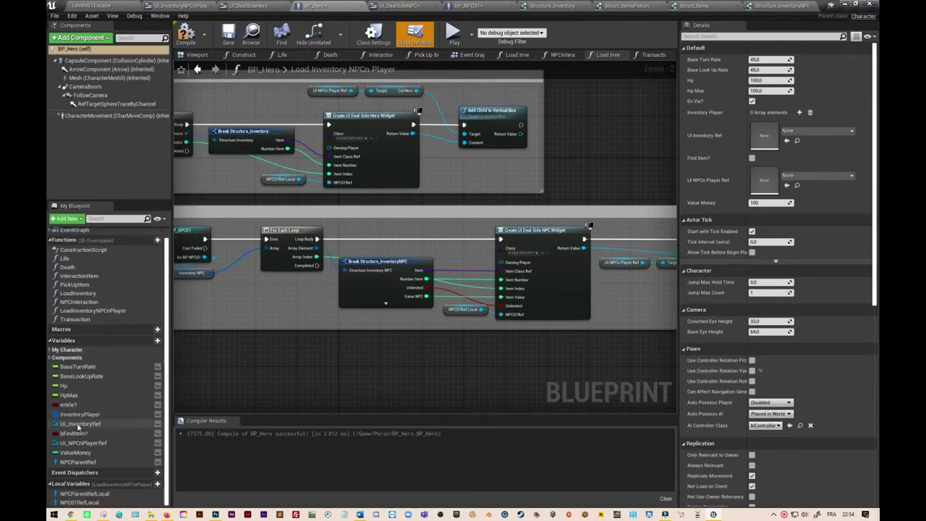
{"action": "left_click", "coordinate": [75, 452]}
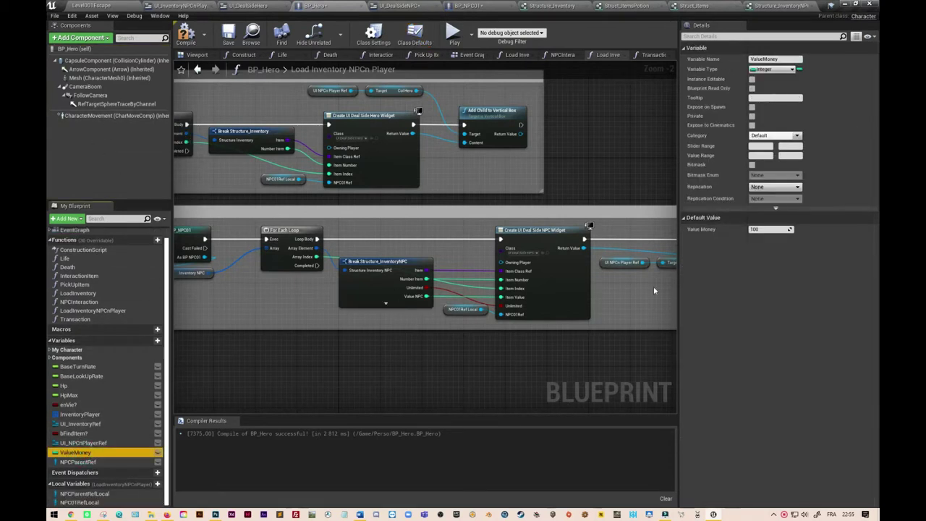
{"action": "left_click", "coordinate": [759, 230]}
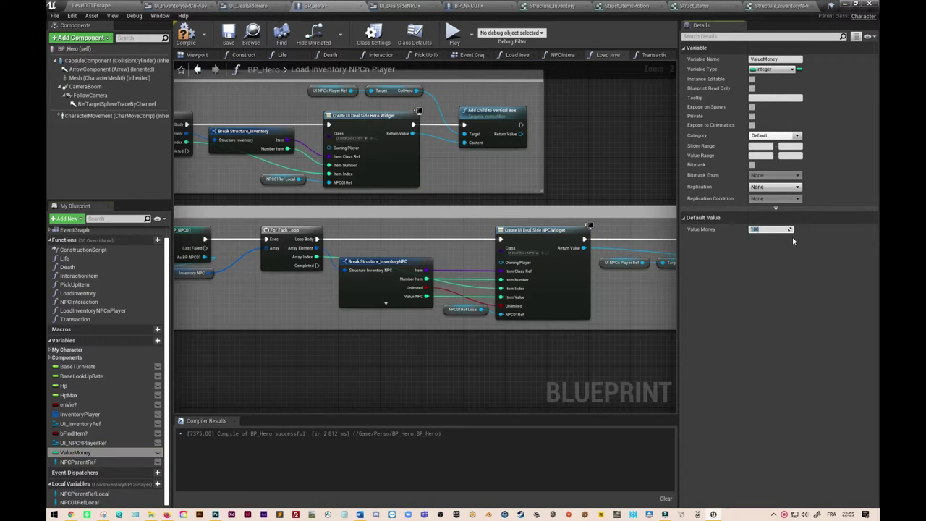
{"action": "type", "text": "50"}
{"action": "type", "text": "20"}
{"action": "key", "text": "Return"}
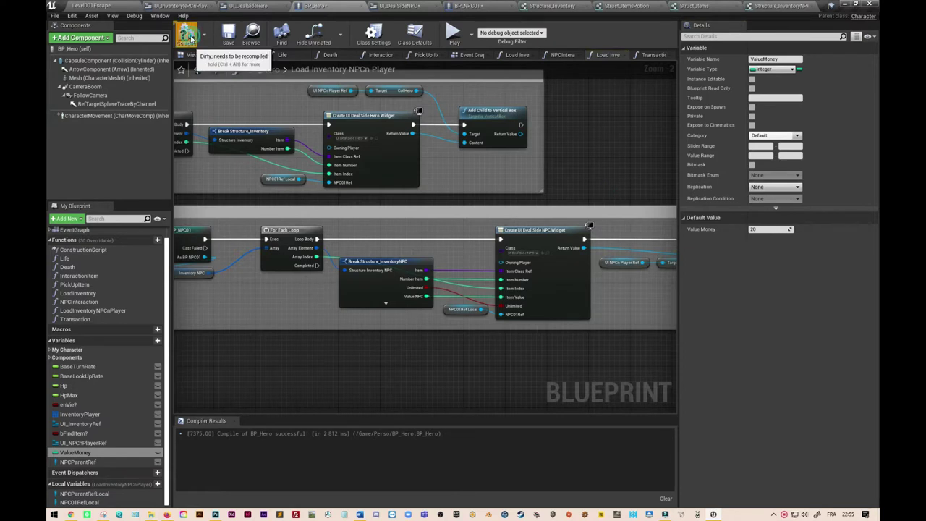
{"action": "left_click", "coordinate": [217, 39]}
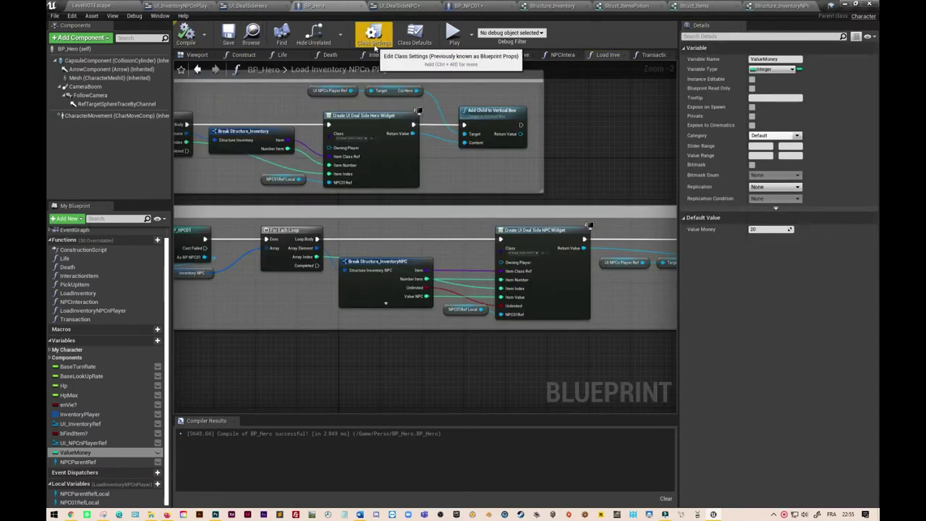
- Go from the Items folder up to Content, into HUD, and open UI_InventoryNPCnPlayer
{"action": "left_click", "coordinate": [94, 6]}
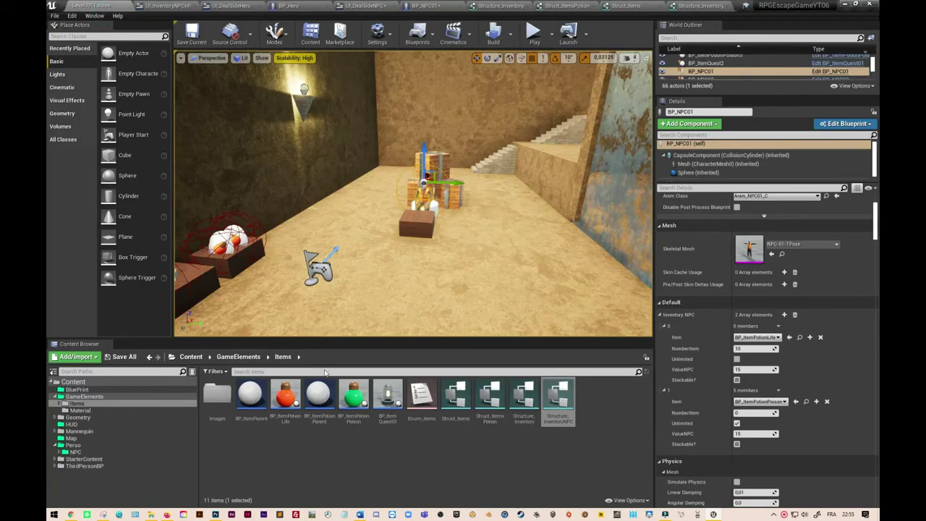
{"action": "left_click", "coordinate": [238, 357]}
{"action": "left_click", "coordinate": [222, 396]}
{"action": "double_click", "coordinate": [222, 396]}
{"action": "left_click", "coordinate": [191, 357]}
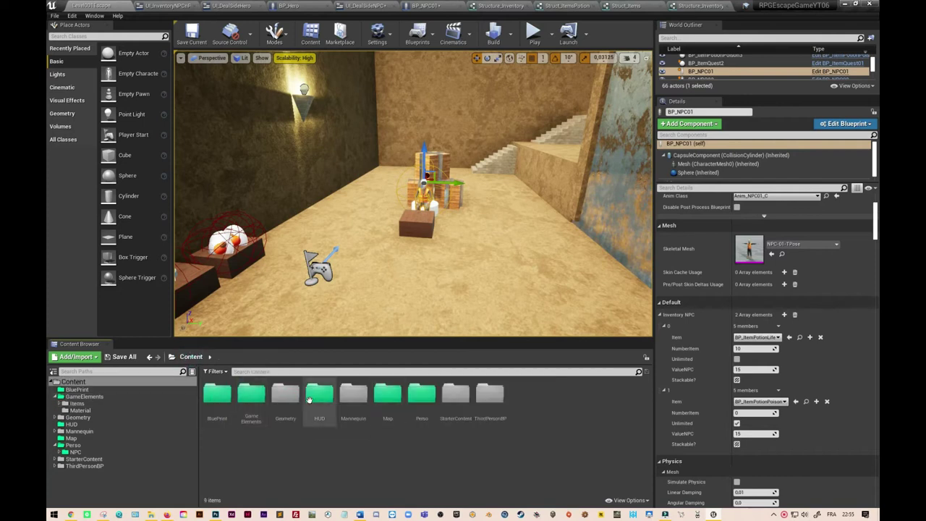
{"action": "double_click", "coordinate": [311, 398]}
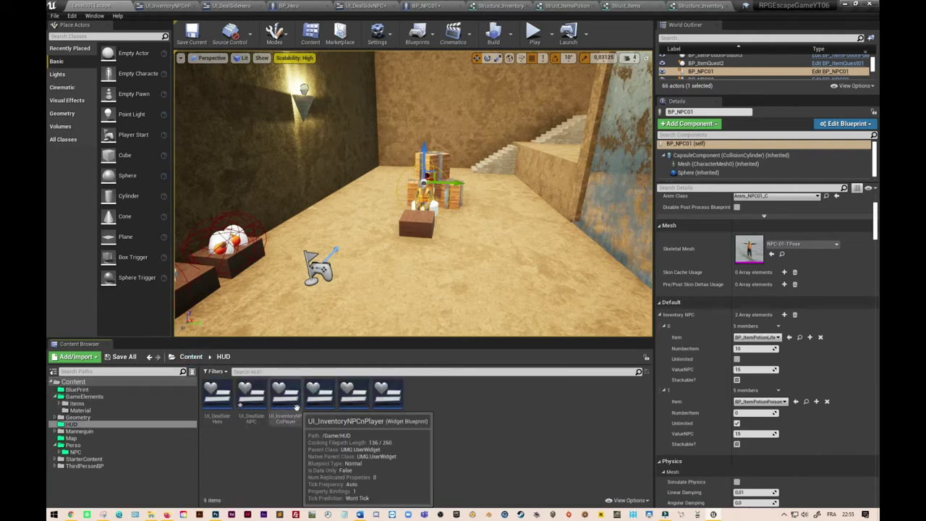
{"action": "double_click", "coordinate": [286, 402]}
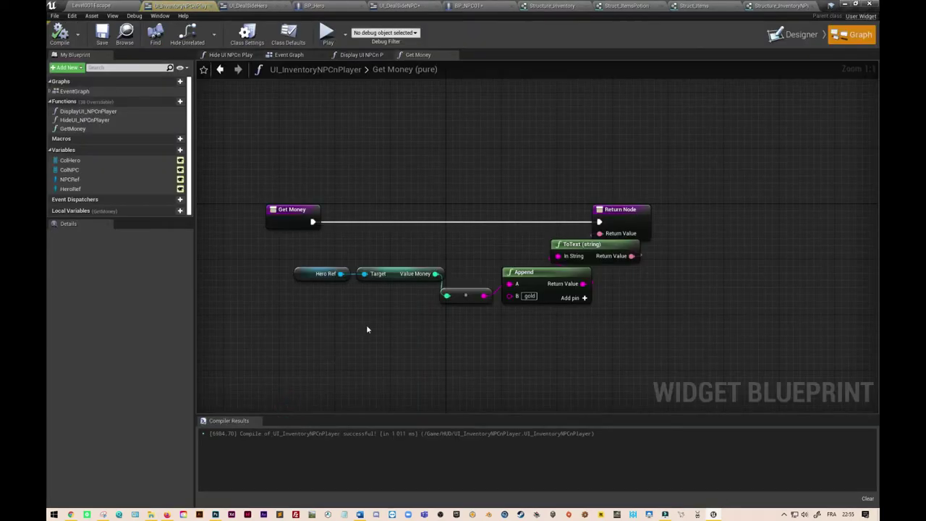
- Switch to the Designer view, zoom in, and select the Scroll Box and Vertical Box
{"action": "left_click", "coordinate": [793, 35]}
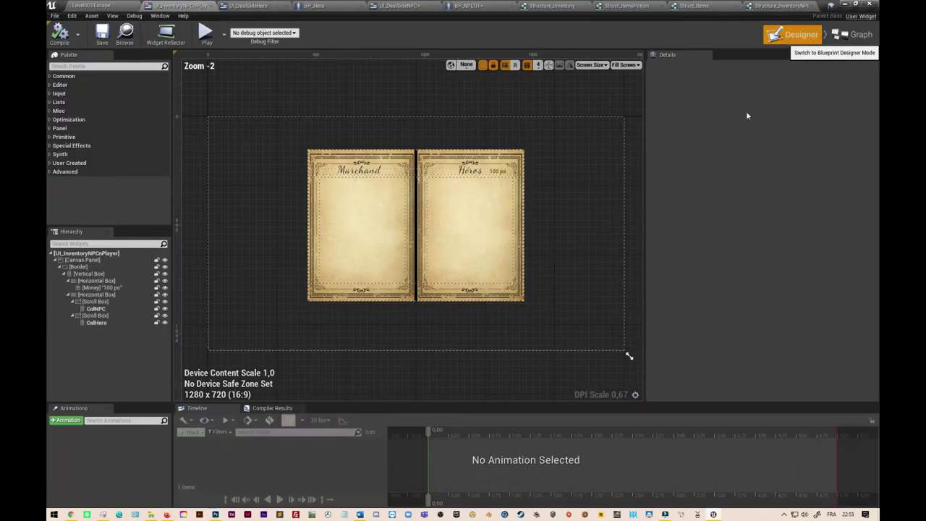
{"action": "scroll", "coordinate": [463, 186], "scroll_direction": "up", "scroll_amount": 1}
{"action": "scroll", "coordinate": [458, 186], "scroll_direction": "up", "scroll_amount": 2}
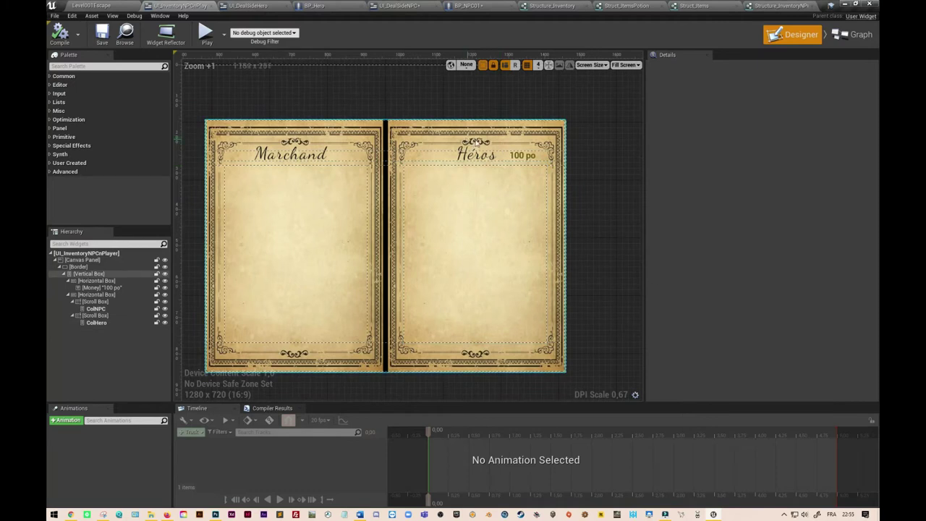
{"action": "left_click", "coordinate": [458, 186]}
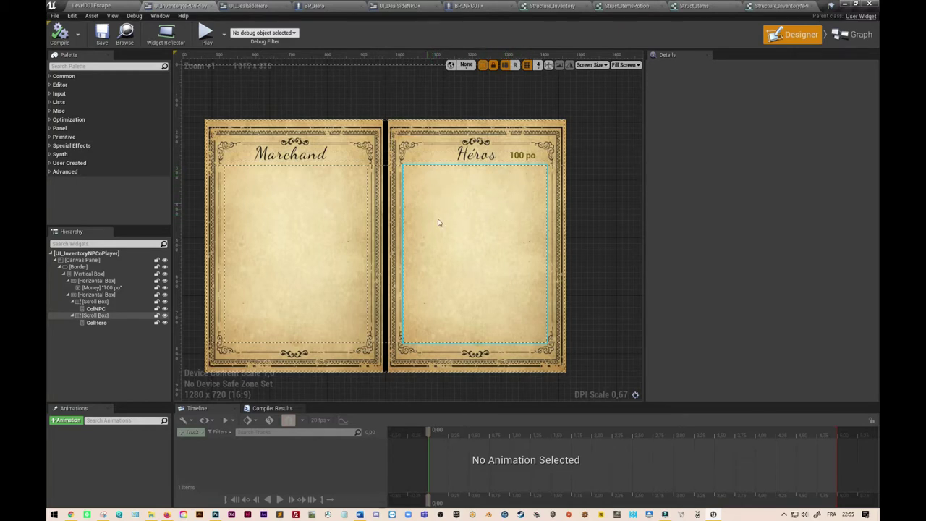
{"action": "left_click", "coordinate": [503, 357]}
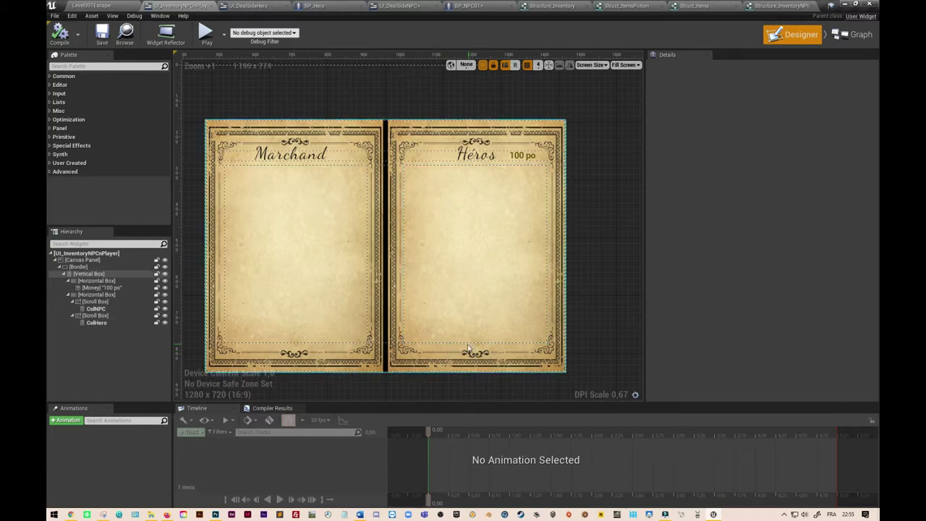
{"action": "left_click", "coordinate": [74, 66]}
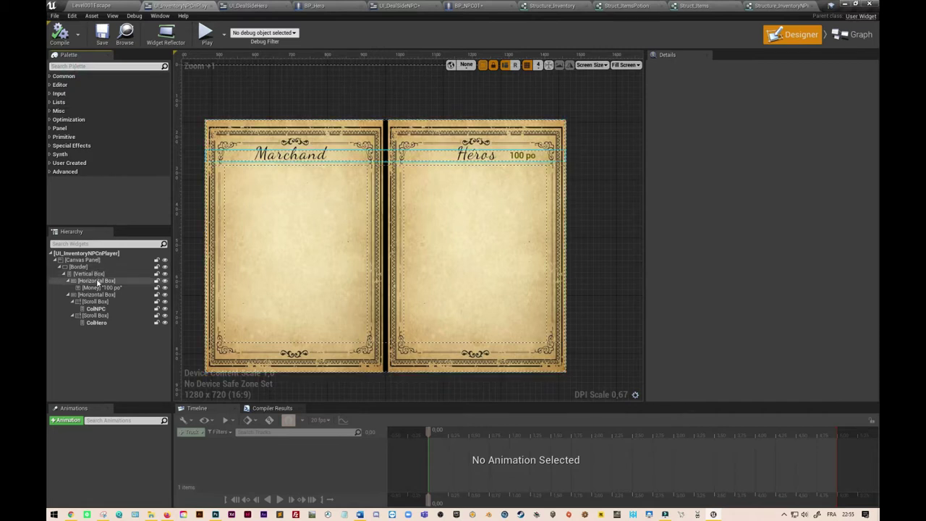
- Add a Horizontal Box inside the Vertical Box, placed beneath the two pages
{"action": "left_click", "coordinate": [76, 66]}
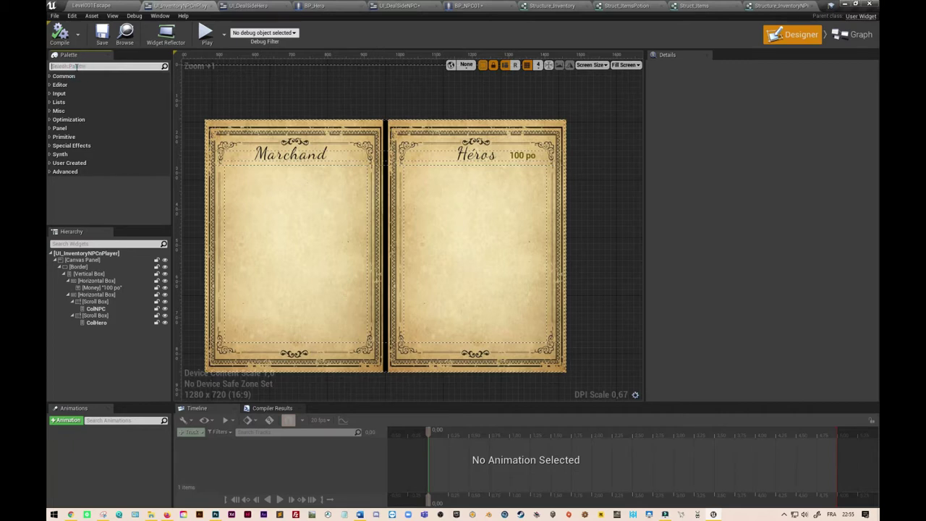
{"action": "type", "text": "horiz"}
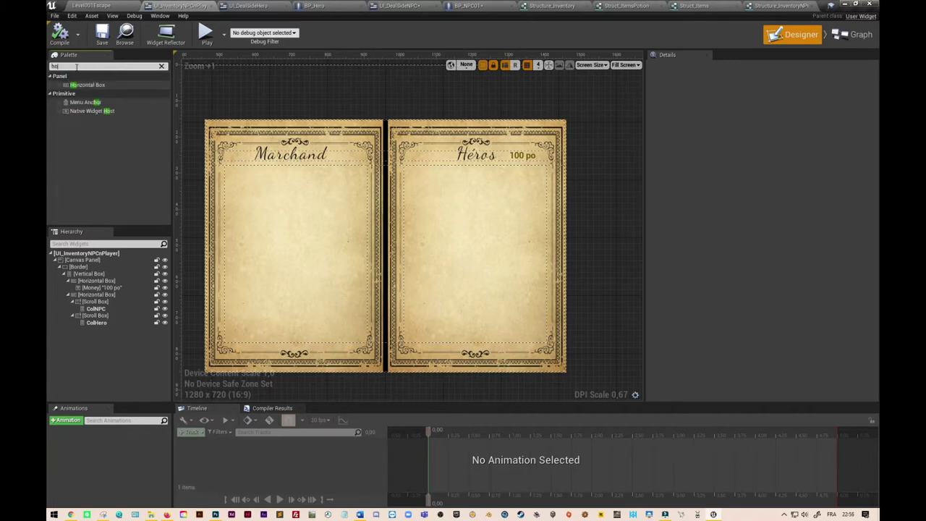
{"action": "left_click_drag", "start_coordinate": [78, 84], "coordinate": [97, 295]}
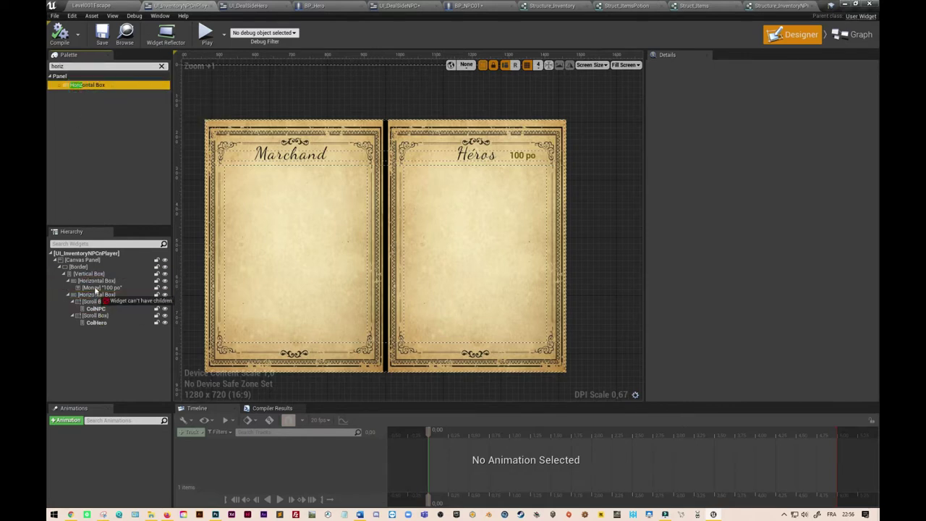
{"action": "left_click_drag", "start_coordinate": [96, 296], "coordinate": [94, 282]}
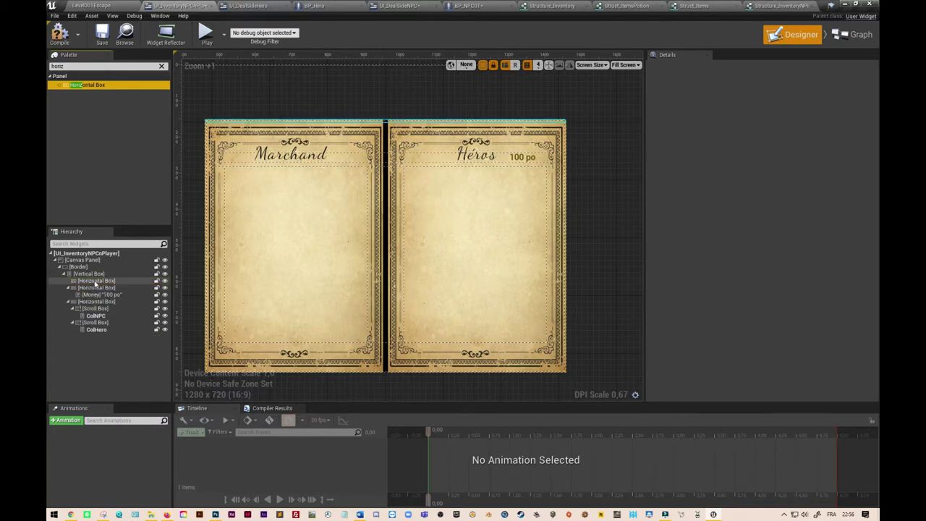
{"action": "left_click", "coordinate": [96, 281]}
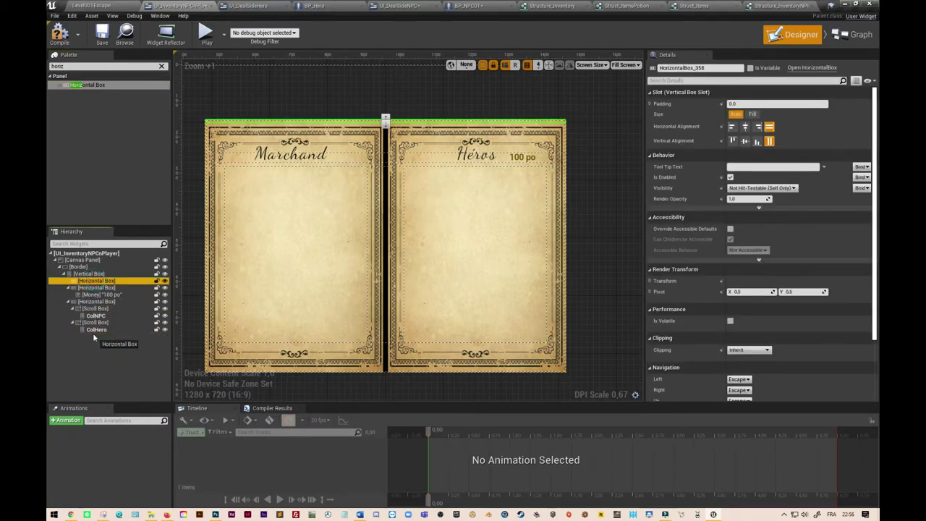
{"action": "mouse_move", "coordinate": [93, 333]}
{"action": "left_mouse_down"}
{"action": "mouse_move", "coordinate": [67, 310]}
{"action": "mouse_move", "coordinate": [76, 276]}
{"action": "left_mouse_up"}
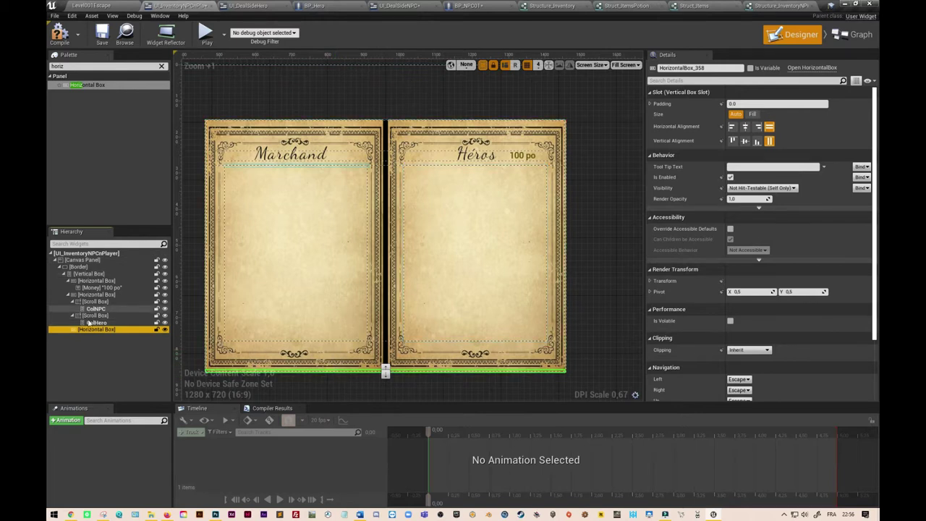
- Set the pages' Horizontal Box bottom padding to 10 instead of 80, then select the new bottom box
{"action": "left_click", "coordinate": [94, 296]}
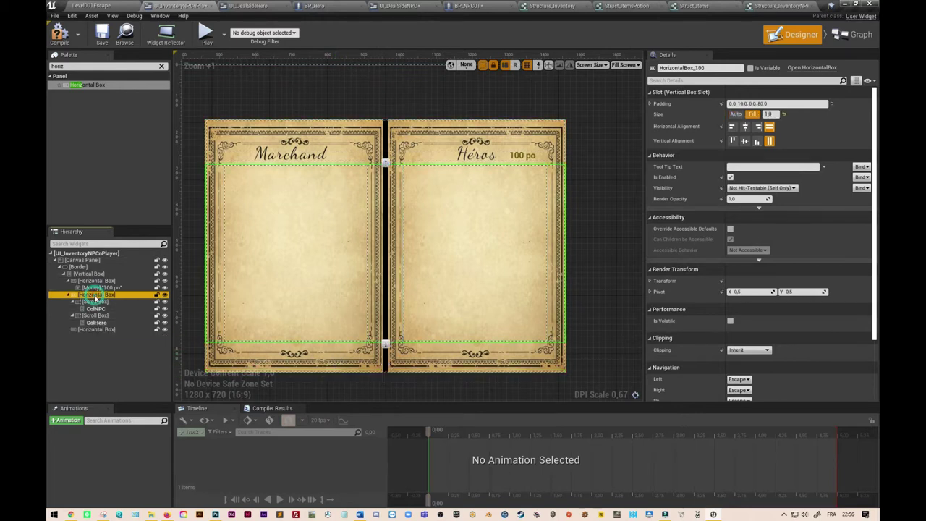
{"action": "left_click", "coordinate": [649, 104]}
{"action": "left_click", "coordinate": [731, 146]}
{"action": "type", "text": "10"}
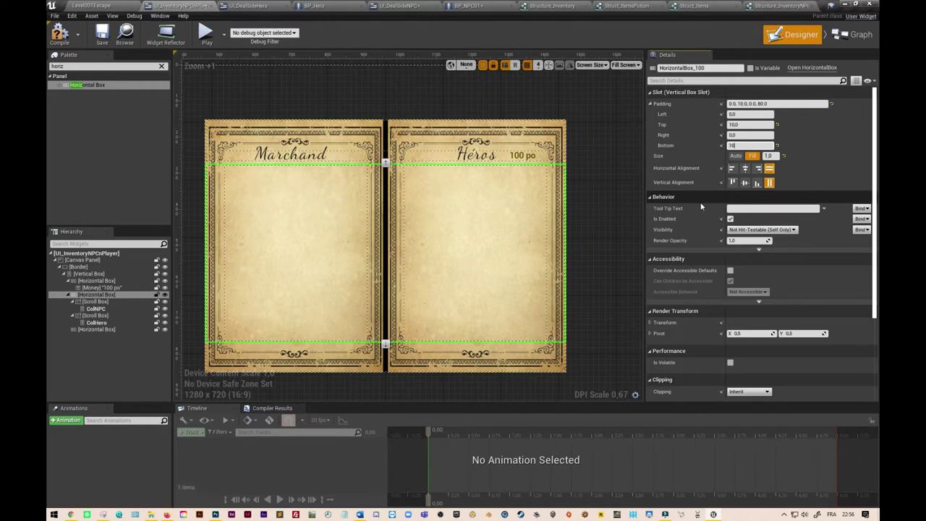
{"action": "key", "text": "shift+Tab"}
{"action": "left_click", "coordinate": [96, 329]}
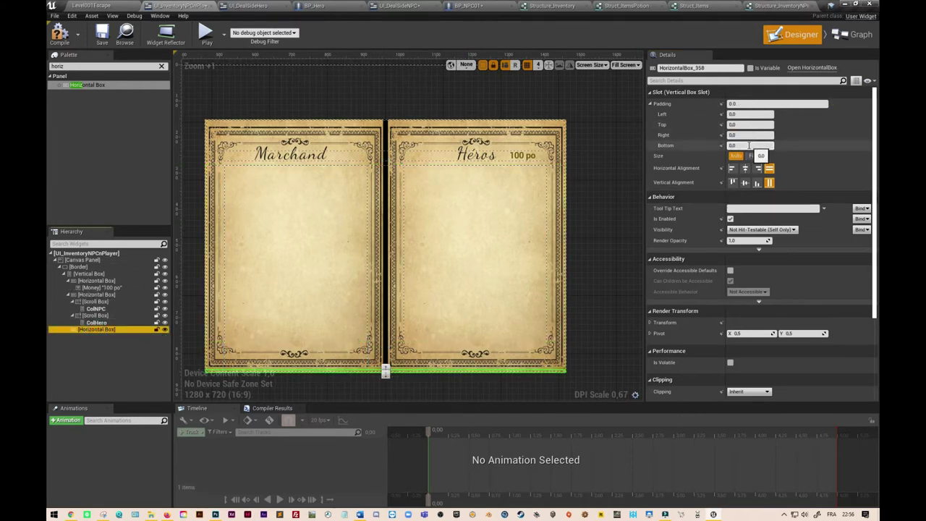
{"action": "left_click", "coordinate": [76, 67]}
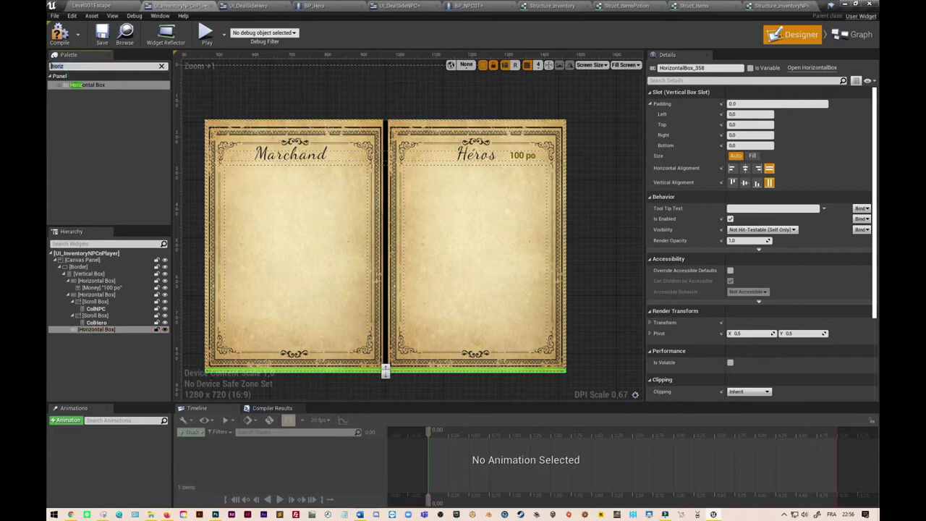
- Drop a Text widget from the palette into the bottom Horizontal Box
{"action": "type", "text": "text"}
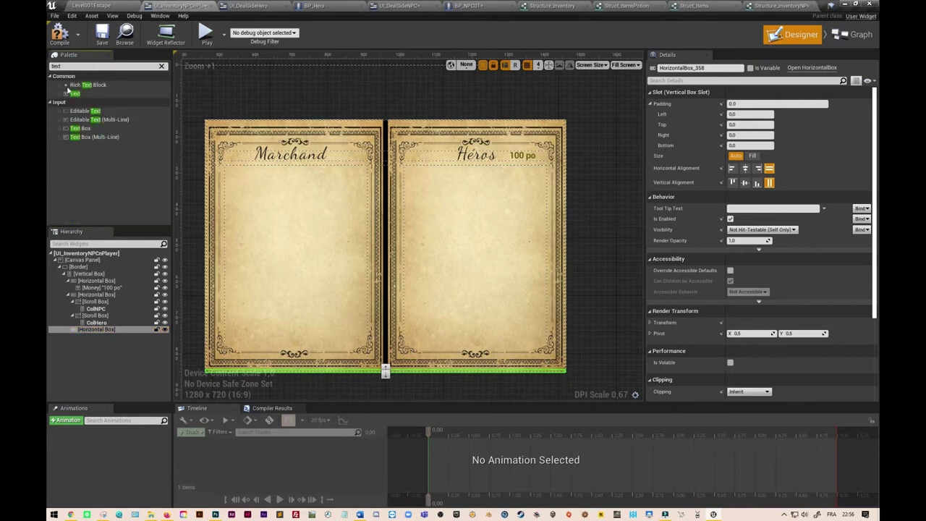
{"action": "left_click", "coordinate": [72, 94]}
{"action": "left_click_drag", "start_coordinate": [72, 95], "coordinate": [235, 369]}
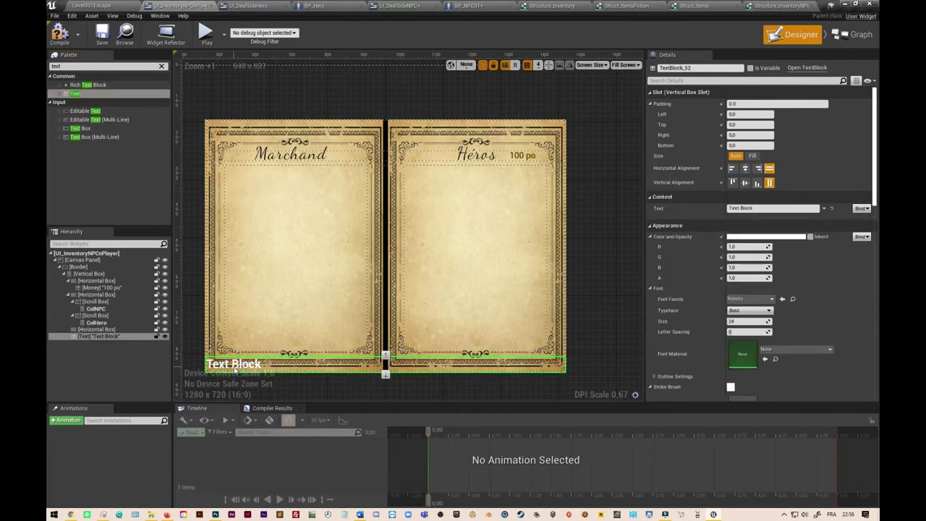
- Right-align the text block with 150 right padding and begin entering its text
{"action": "left_click", "coordinate": [759, 170]}
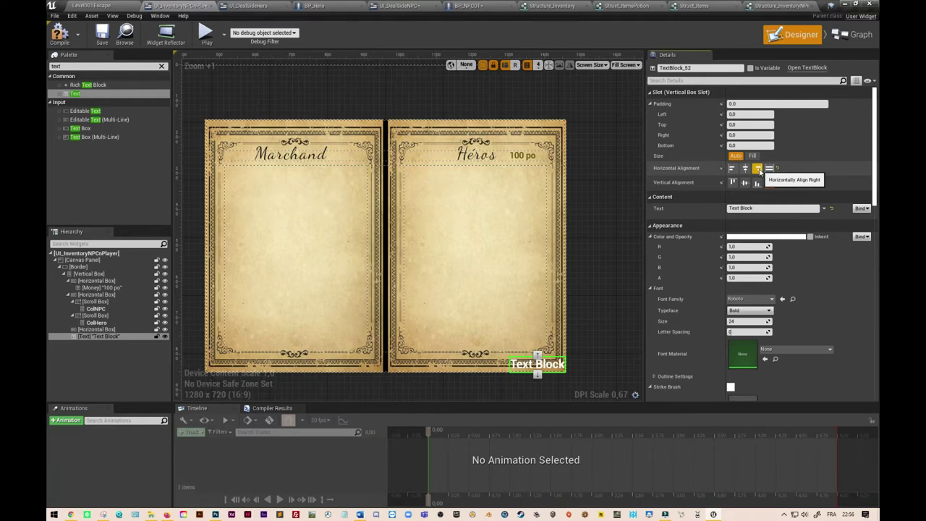
{"action": "left_click", "coordinate": [750, 136]}
{"action": "type", "text": "150"}
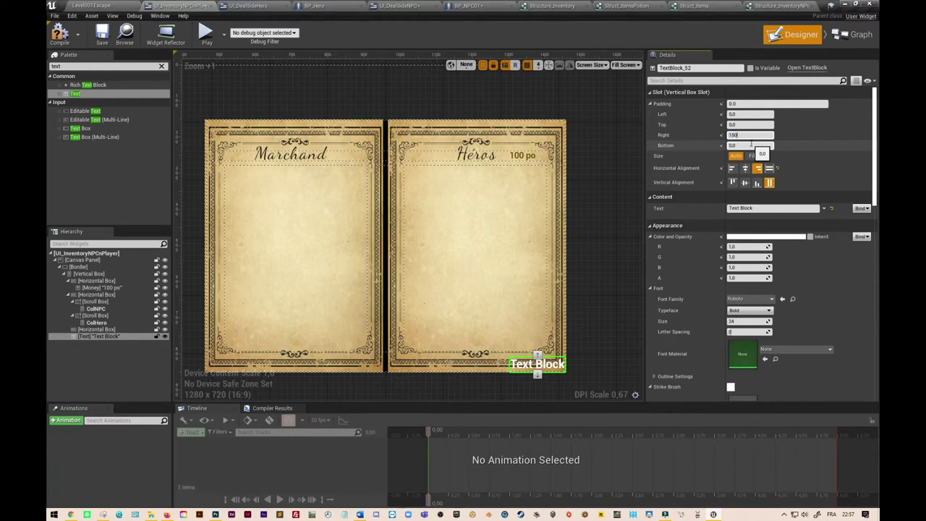
{"action": "left_click", "coordinate": [746, 124]}
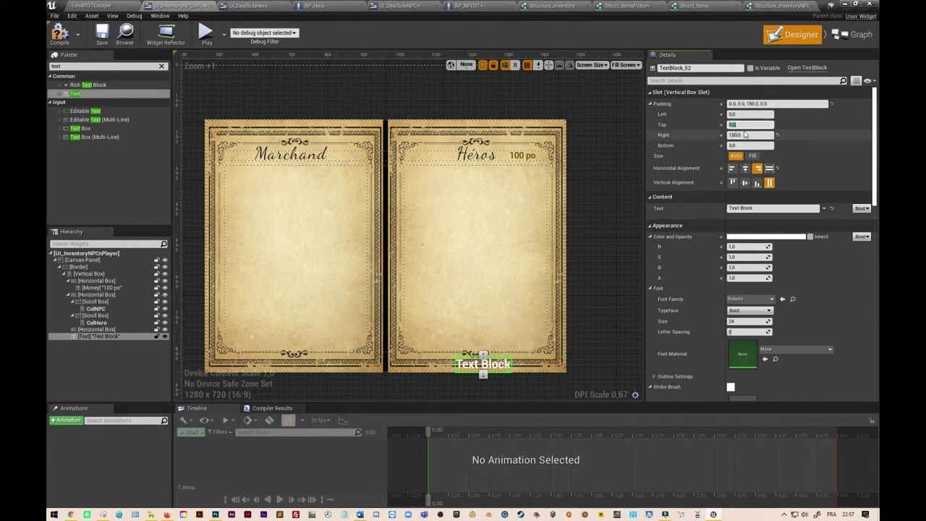
{"action": "left_click", "coordinate": [500, 366]}
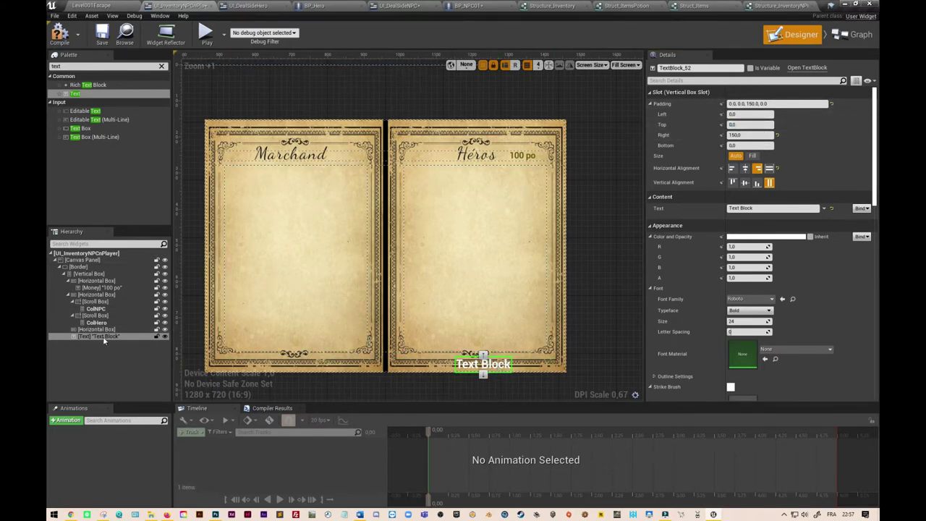
{"action": "left_click", "coordinate": [101, 337]}
{"action": "left_click", "coordinate": [757, 207]}
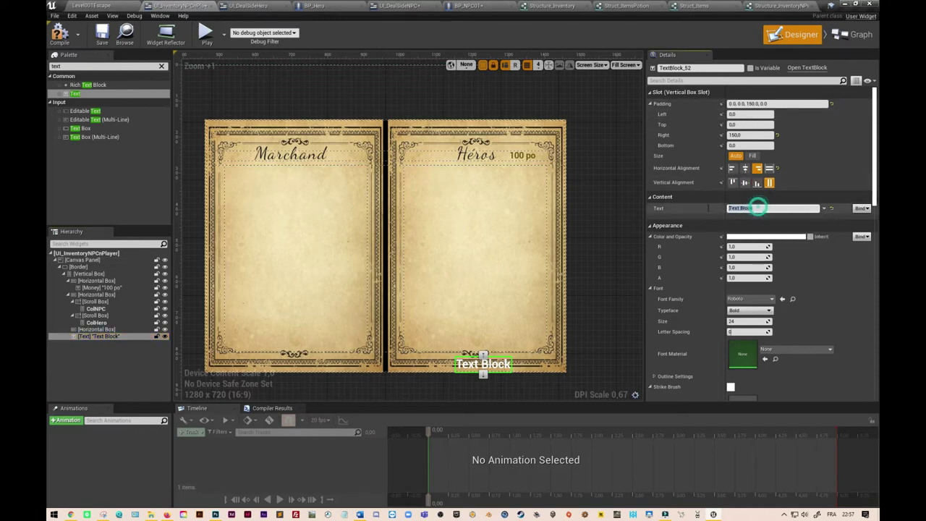
{"action": "type", "text": "B"}
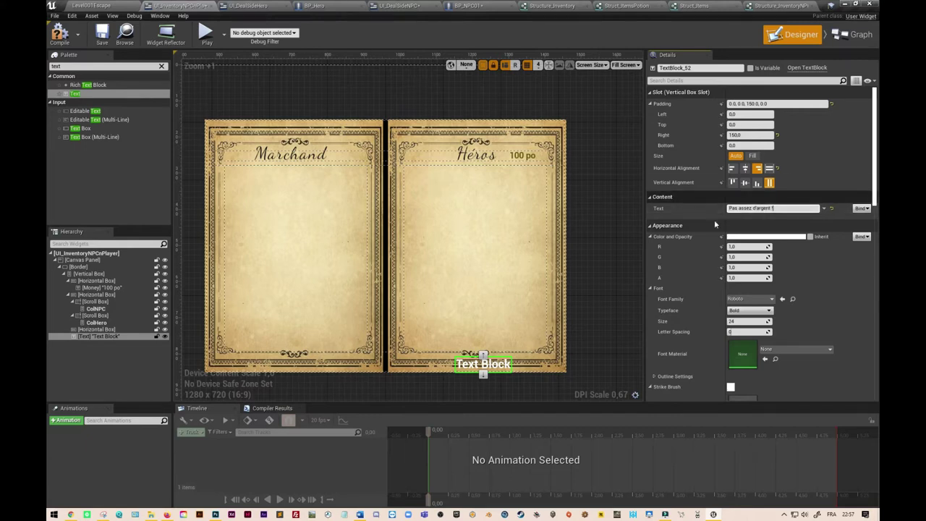
- Set the text's Color and Opacity to a fully saturated dark red
{"action": "left_click", "coordinate": [769, 237]}
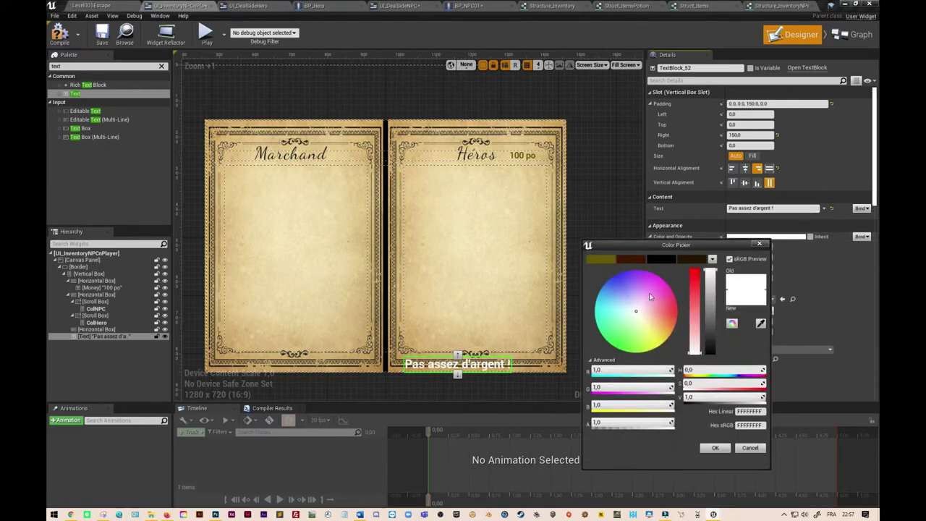
{"action": "left_click", "coordinate": [677, 319]}
{"action": "left_click", "coordinate": [711, 294]}
{"action": "left_click_drag", "start_coordinate": [710, 294], "coordinate": [710, 312]}
{"action": "left_click", "coordinate": [677, 314]}
{"action": "left_click", "coordinate": [678, 313]}
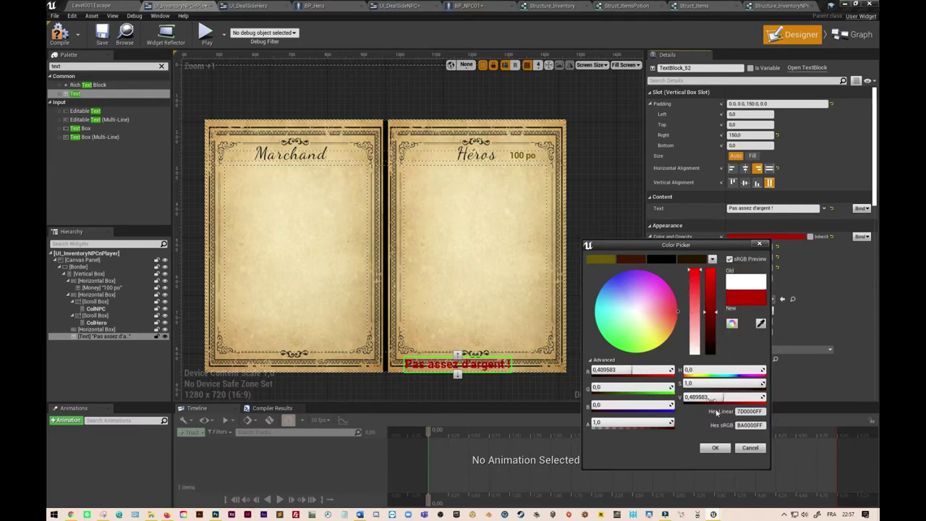
{"action": "left_click", "coordinate": [716, 448]}
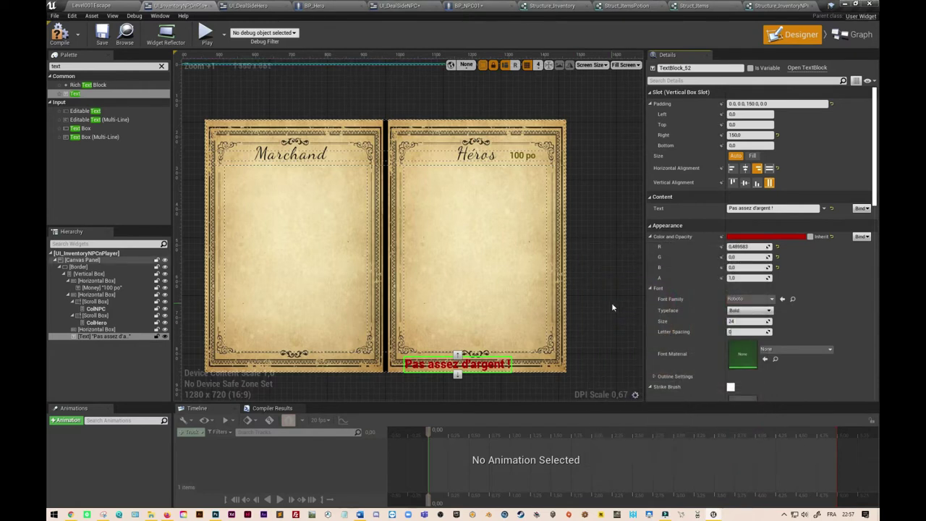
- Give the text font size 16 and bottom padding 70, then compile the widget
{"action": "left_click", "coordinate": [726, 322]}
{"action": "type", "text": "16"}
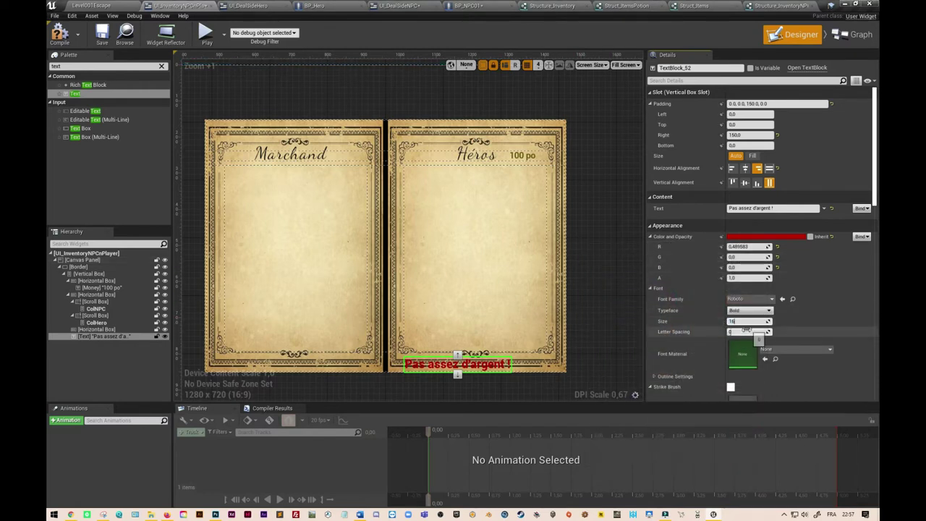
{"action": "left_click", "coordinate": [747, 332]}
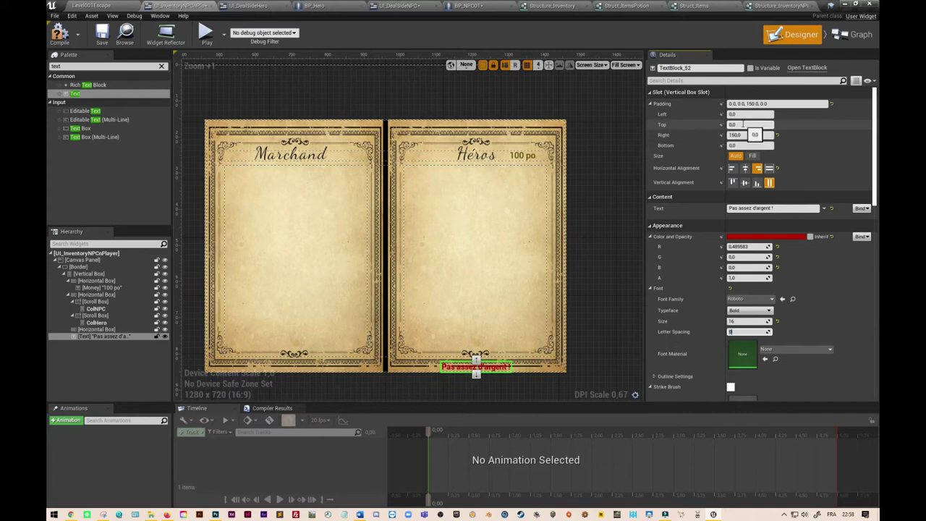
{"action": "left_click", "coordinate": [738, 146]}
{"action": "type", "text": "50"}
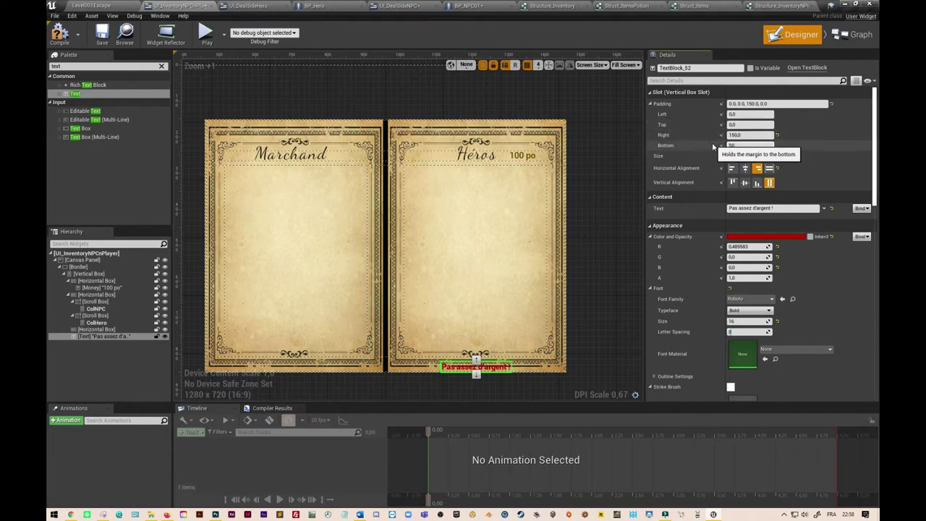
{"action": "key", "text": "Return"}
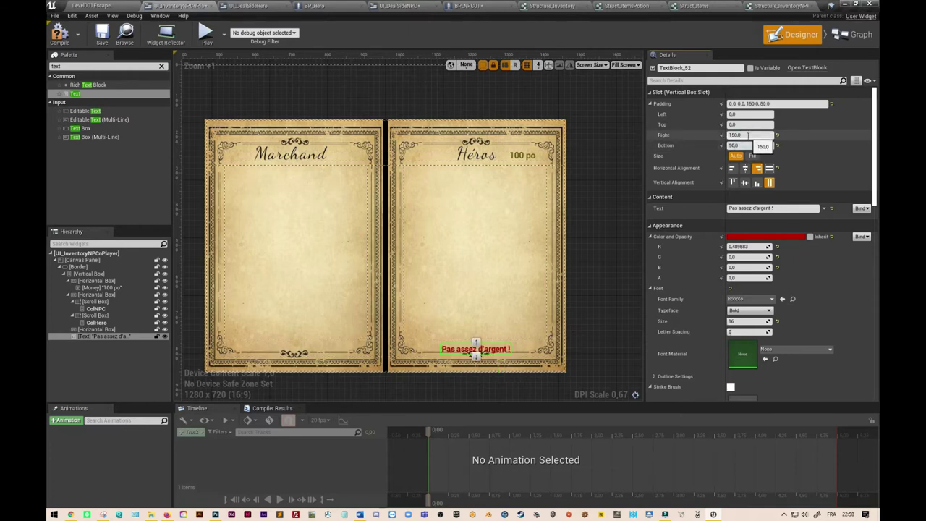
{"action": "left_click", "coordinate": [729, 145]}
{"action": "type", "text": "70"}
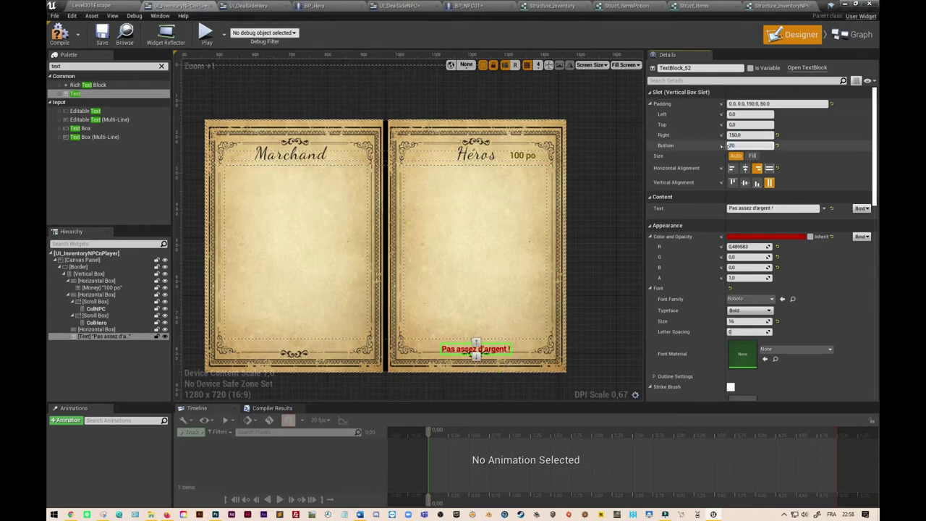
{"action": "key", "text": "Return"}
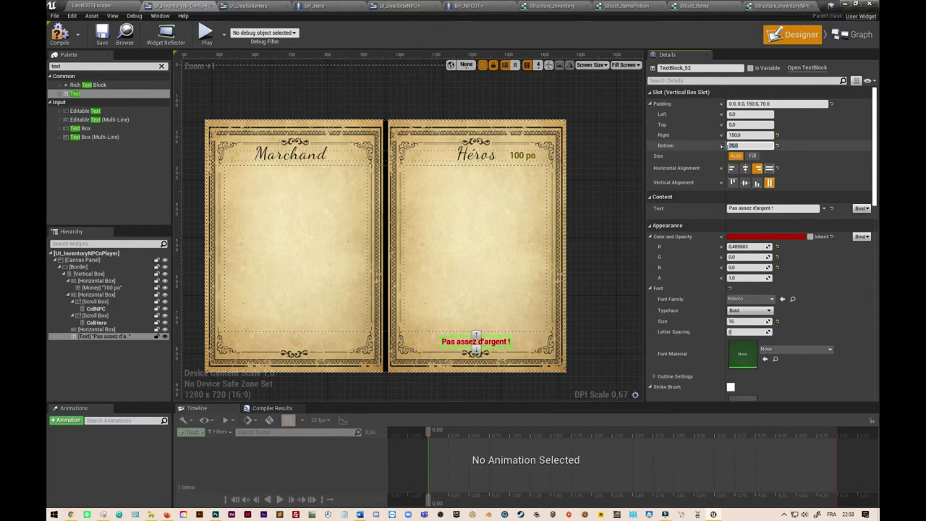
{"action": "left_click", "coordinate": [59, 34]}
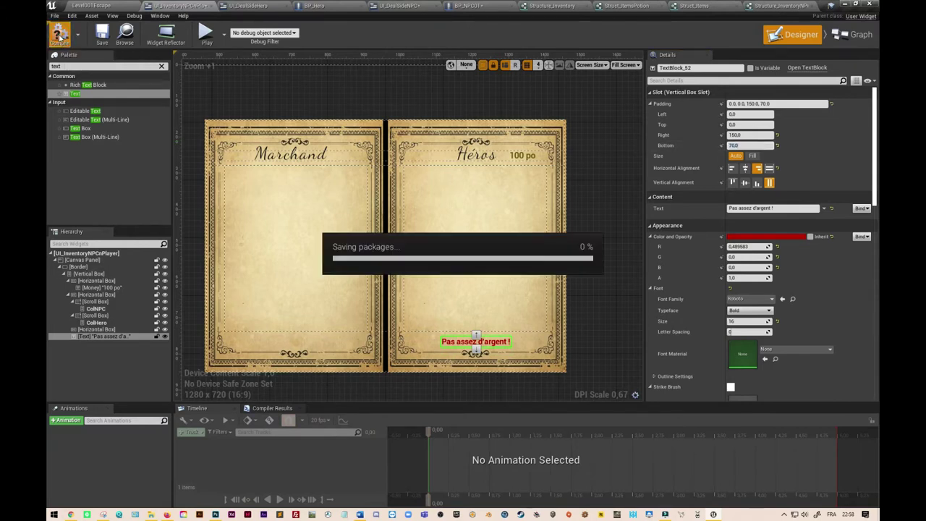
- Save the compiled UI_InventoryNPCnPlayer widget blueprint
{"action": "left_click", "coordinate": [102, 34]}
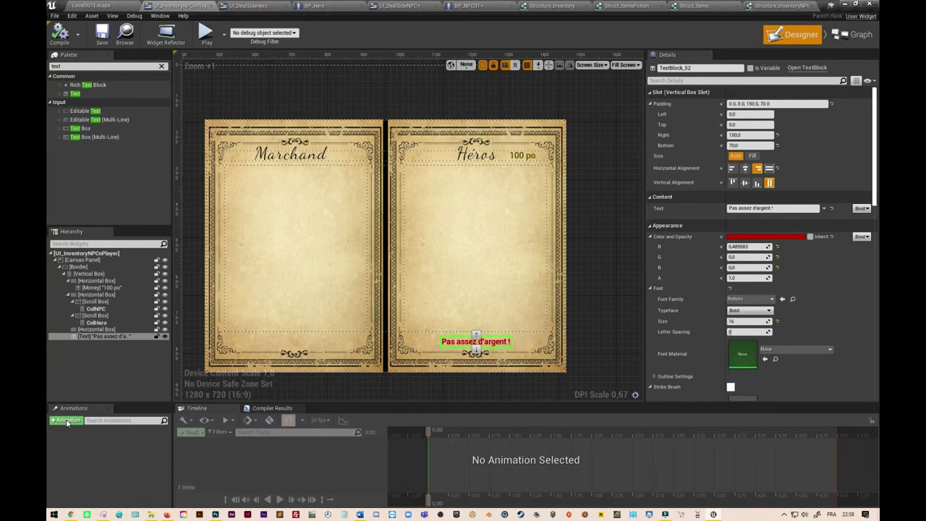
- Create a new widget animation named AnimationEnoughMoney
{"action": "left_click", "coordinate": [66, 422]}
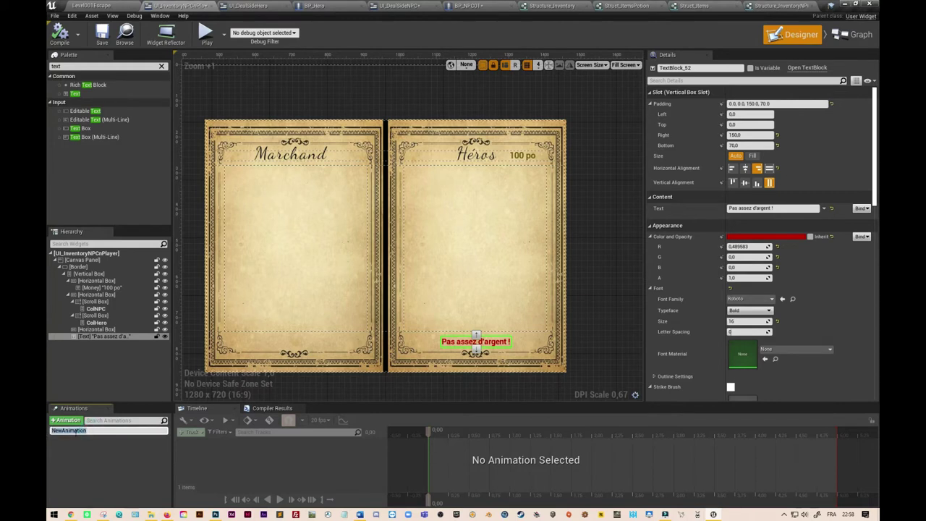
{"action": "type", "text": "A"}
{"action": "type", "text": "mat"}
{"action": "type", "text": "ey"}
{"action": "key", "text": "Return"}
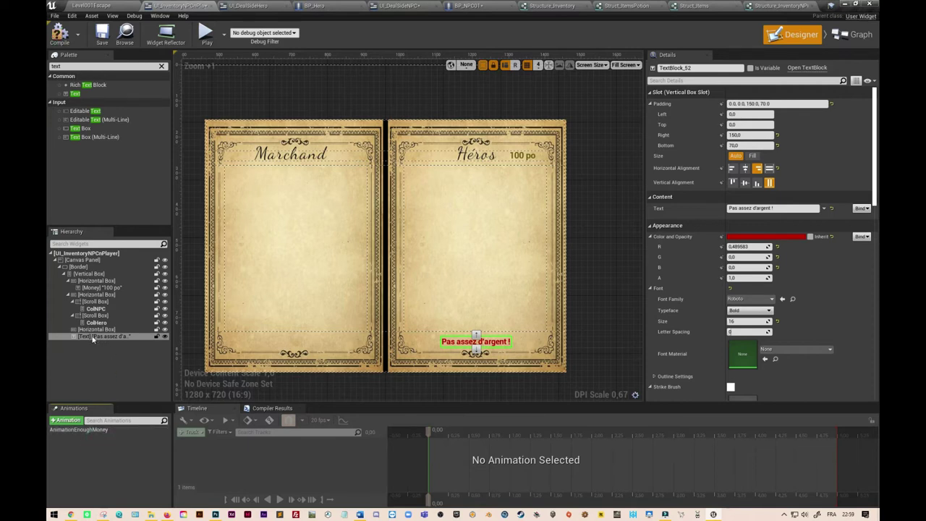
- Rename the red warning text block to NotEnoughMoney
{"action": "left_click", "coordinate": [93, 340]}
{"action": "left_click", "coordinate": [88, 340]}
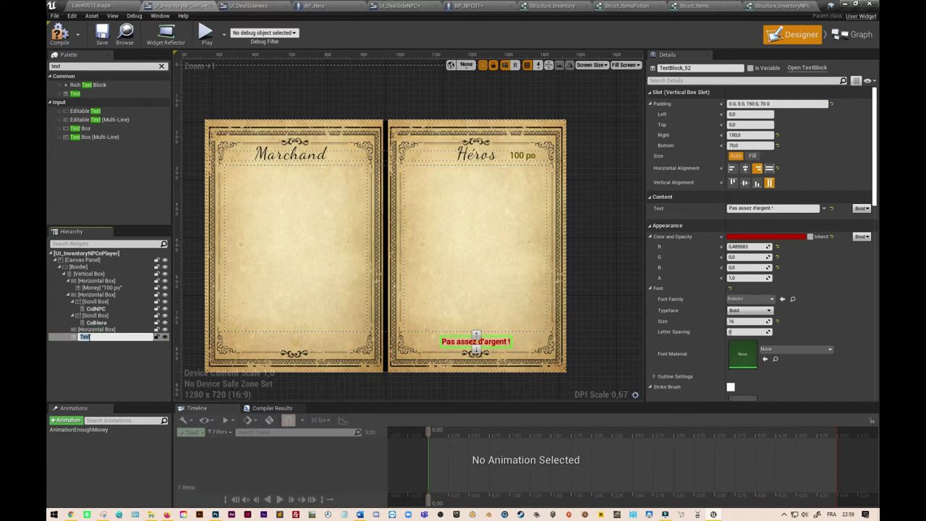
{"action": "type", "text": "NotEnoughMoney"}
{"action": "left_click", "coordinate": [84, 430]}
- Rename the animation to AnimationNotEnoughMoney and open it for editing
{"action": "left_click", "coordinate": [76, 431]}
{"action": "left_click", "coordinate": [75, 431]}
{"action": "type", "text": "Not"}
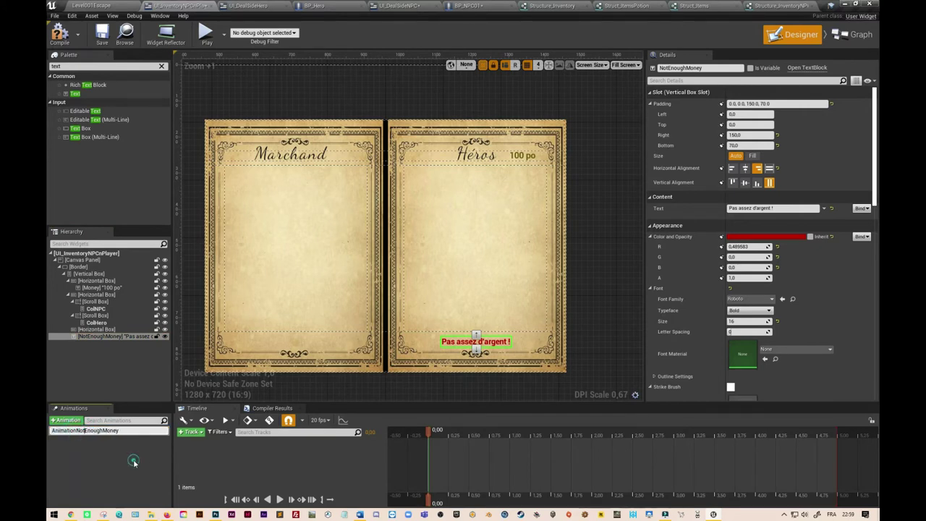
{"action": "left_click", "coordinate": [133, 460]}
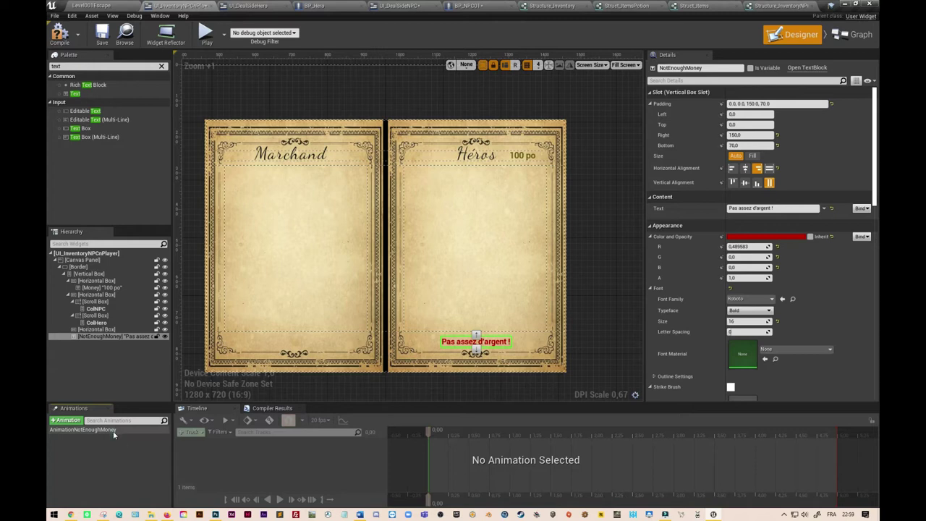
{"action": "left_click", "coordinate": [113, 432]}
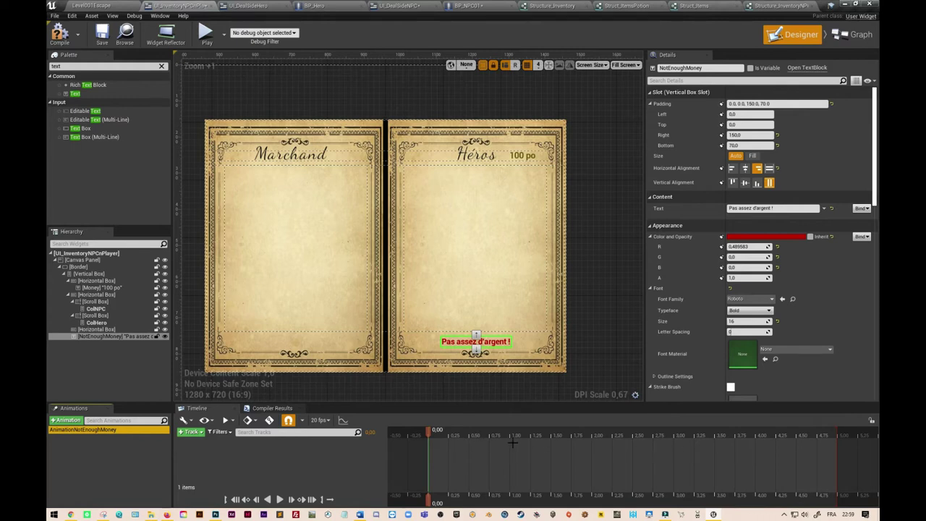
- Enable auto-key and add a NotEnoughMoney track with a Render Opacity sub-track
{"action": "left_click", "coordinate": [248, 420]}
{"action": "left_click", "coordinate": [188, 432]}
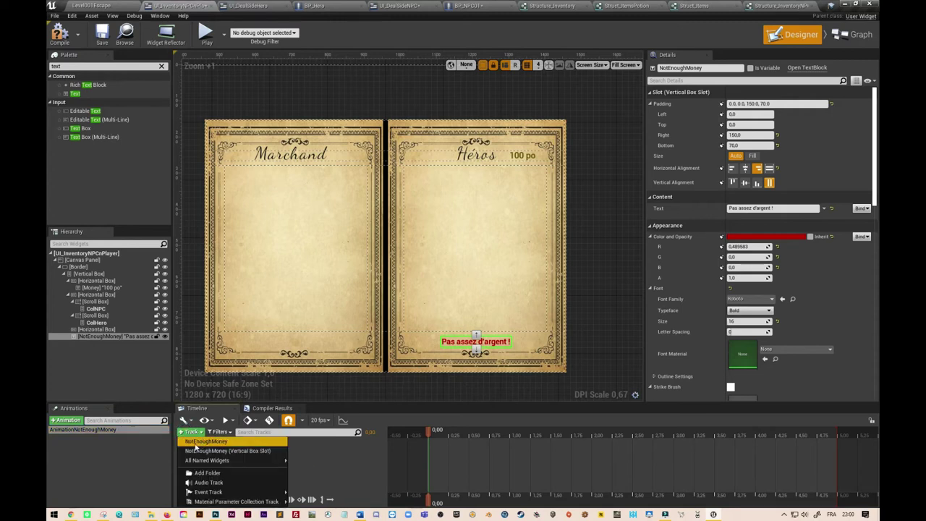
{"action": "left_click", "coordinate": [211, 441]}
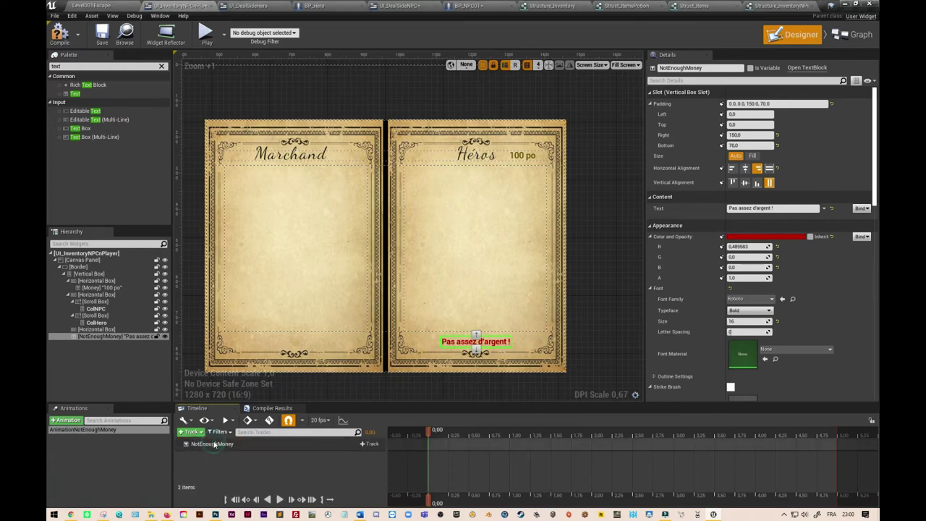
{"action": "left_click", "coordinate": [369, 443]}
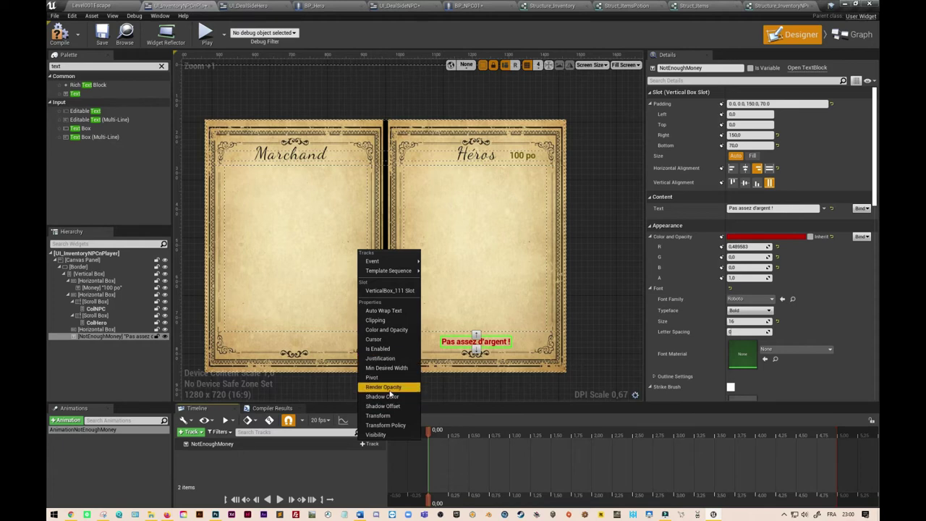
{"action": "left_click", "coordinate": [387, 388]}
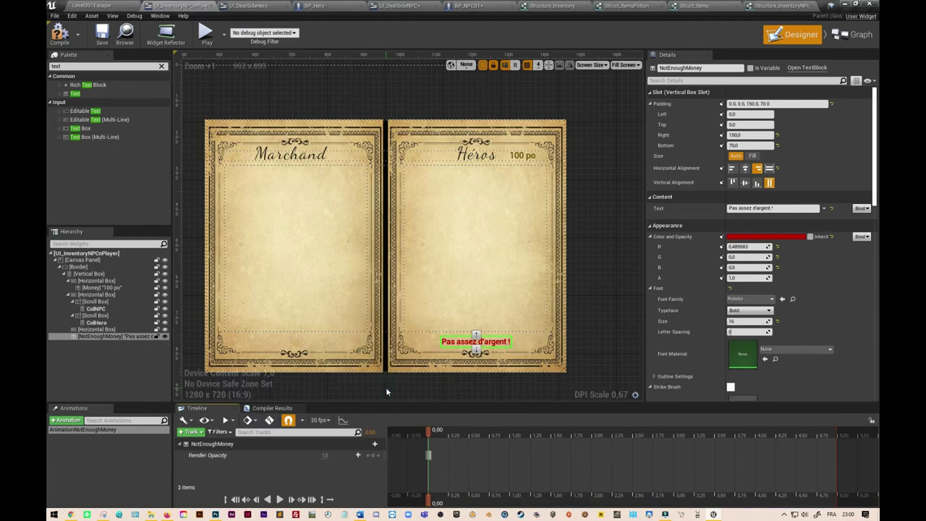
- Key Render Opacity at 0 at 0.00, 1 at 1.00 and 0 at 2.00, then preview the fade
{"action": "left_click", "coordinate": [325, 455]}
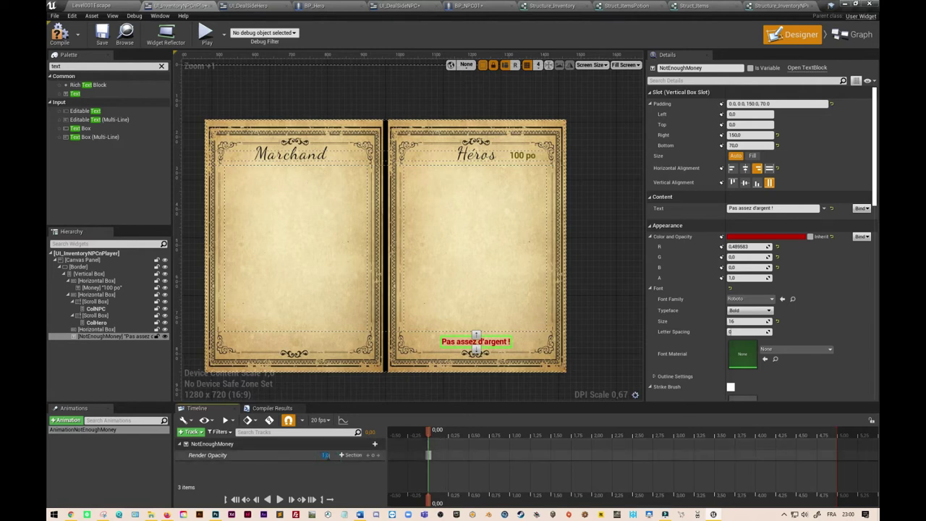
{"action": "type", "text": "0"}
{"action": "key", "text": "Return"}
{"action": "left_click_drag", "start_coordinate": [428, 432], "coordinate": [509, 436]}
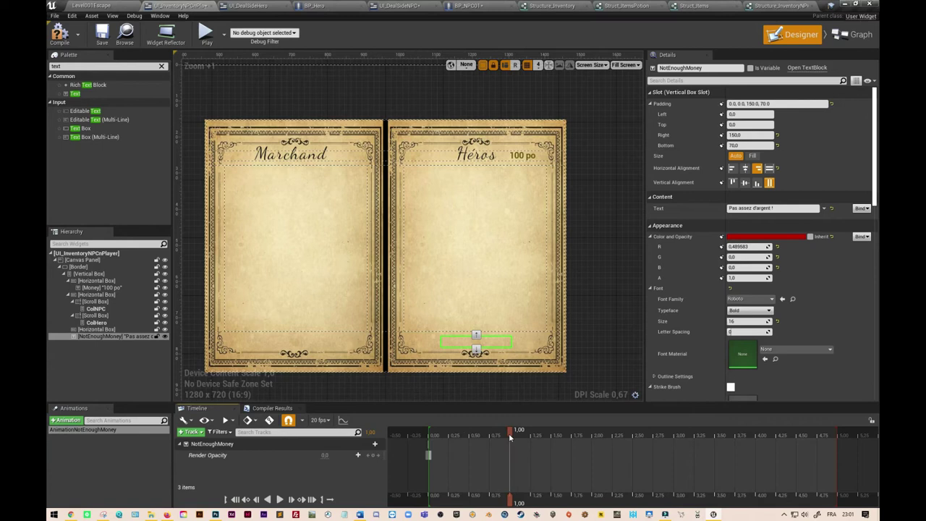
{"action": "left_click", "coordinate": [325, 455]}
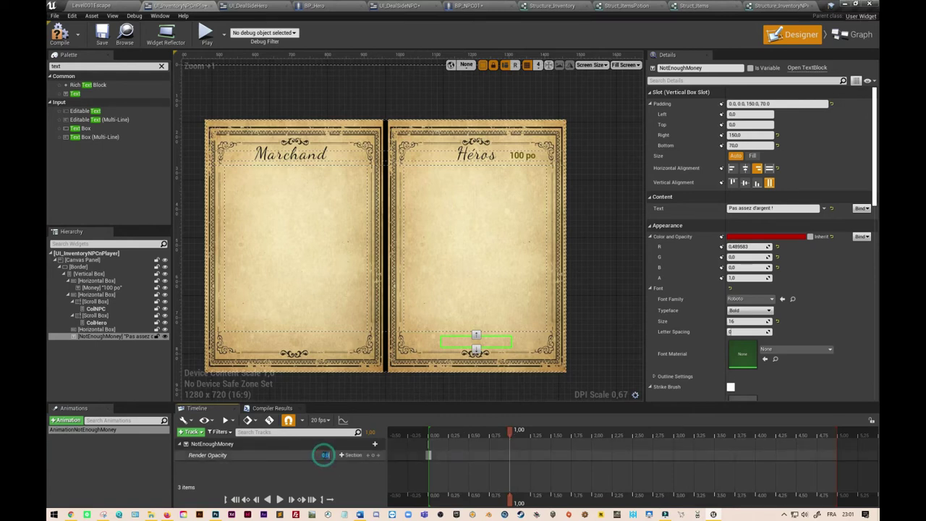
{"action": "type", "text": "1"}
{"action": "key", "text": "Return"}
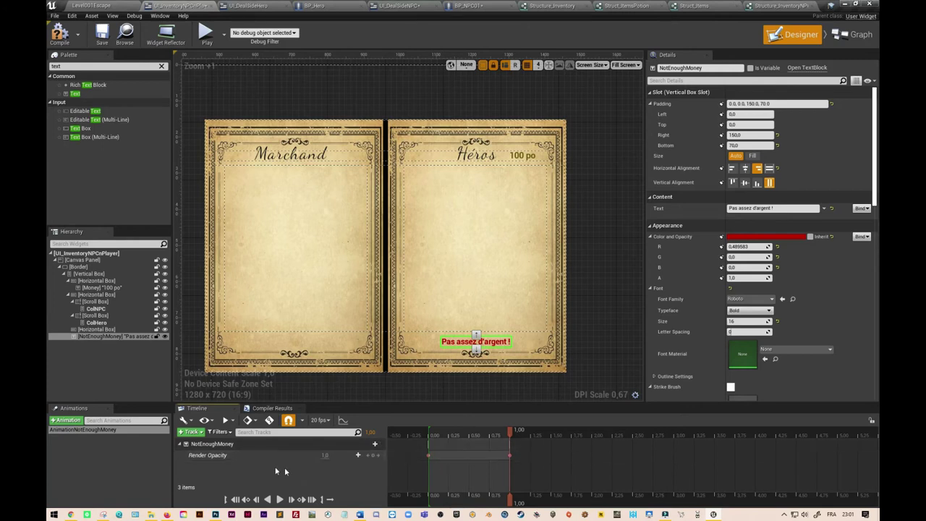
{"action": "left_click_drag", "start_coordinate": [510, 436], "coordinate": [592, 439]}
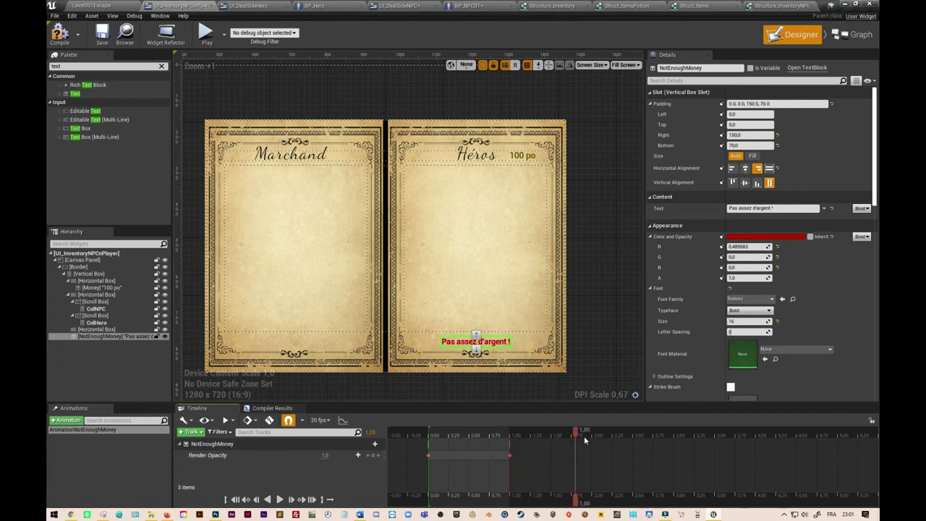
{"action": "left_click", "coordinate": [324, 453]}
{"action": "type", "text": "0"}
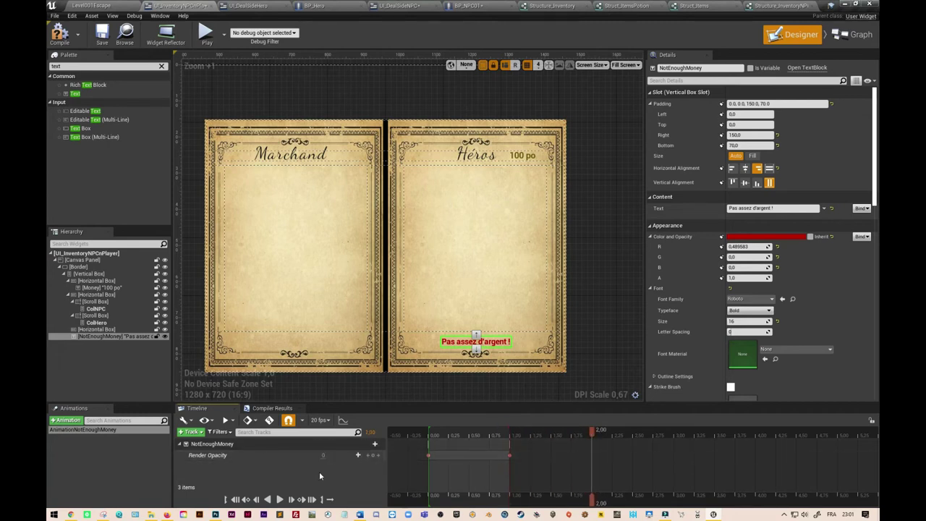
{"action": "left_click", "coordinate": [320, 474]}
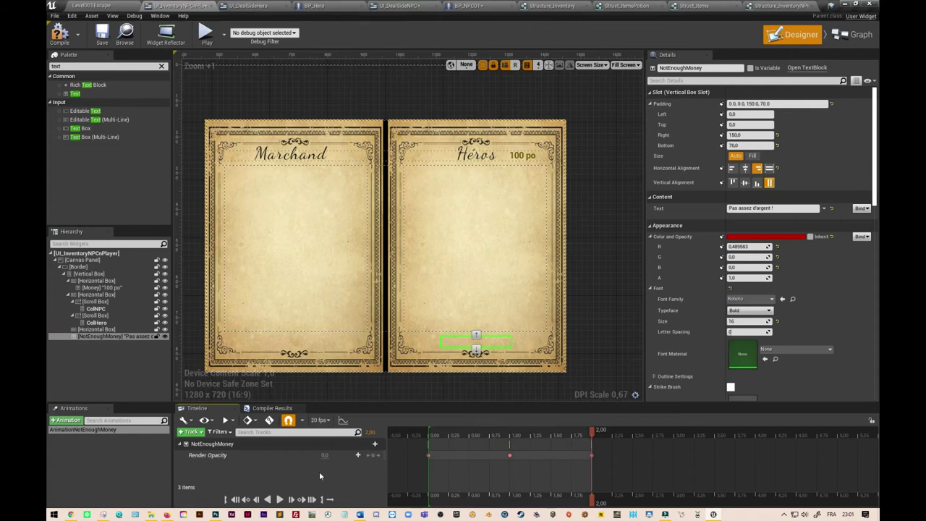
{"action": "left_click", "coordinate": [426, 421]}
{"action": "mouse_move", "coordinate": [592, 435]}
{"action": "left_mouse_down"}
{"action": "mouse_move", "coordinate": [576, 439]}
{"action": "mouse_move", "coordinate": [605, 453]}
{"action": "mouse_move", "coordinate": [592, 454]}
{"action": "left_mouse_up"}
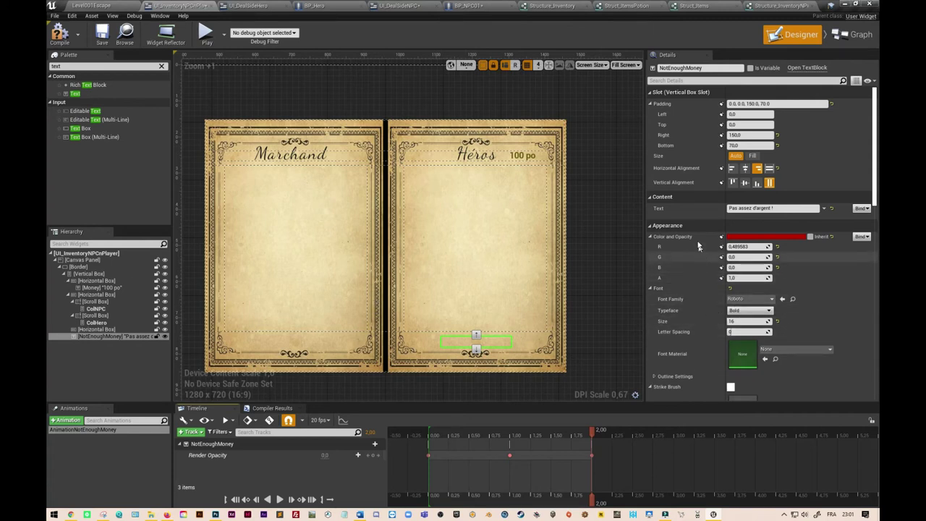
- Set the NotEnoughMoney text's default Render Opacity to 0 and save the widget blueprint
{"action": "scroll", "coordinate": [705, 202], "scroll_direction": "down", "scroll_amount": 3}
{"action": "scroll", "coordinate": [703, 215], "scroll_direction": "down", "scroll_amount": 3}
{"action": "scroll", "coordinate": [695, 231], "scroll_direction": "down", "scroll_amount": 3}
{"action": "scroll", "coordinate": [683, 252], "scroll_direction": "down", "scroll_amount": 3}
{"action": "left_click", "coordinate": [735, 253]}
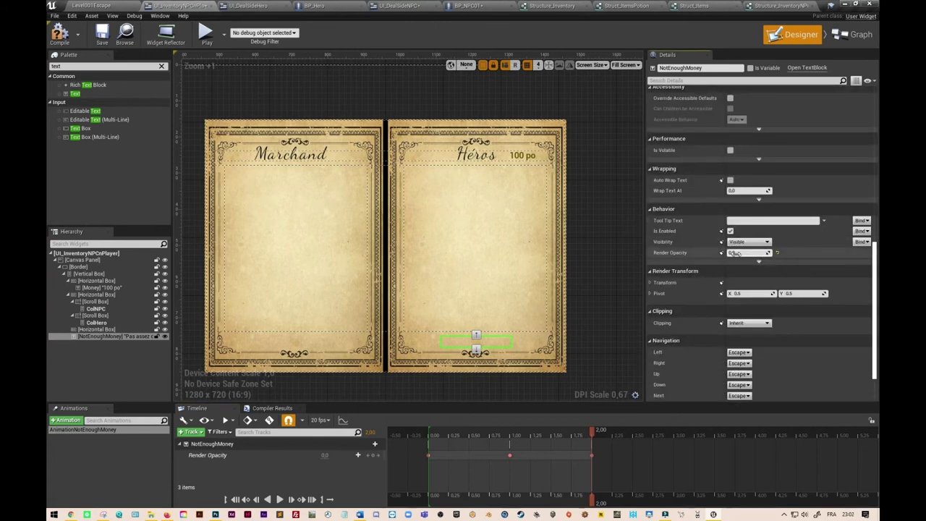
{"action": "left_click_drag", "start_coordinate": [734, 252], "coordinate": [752, 252]}
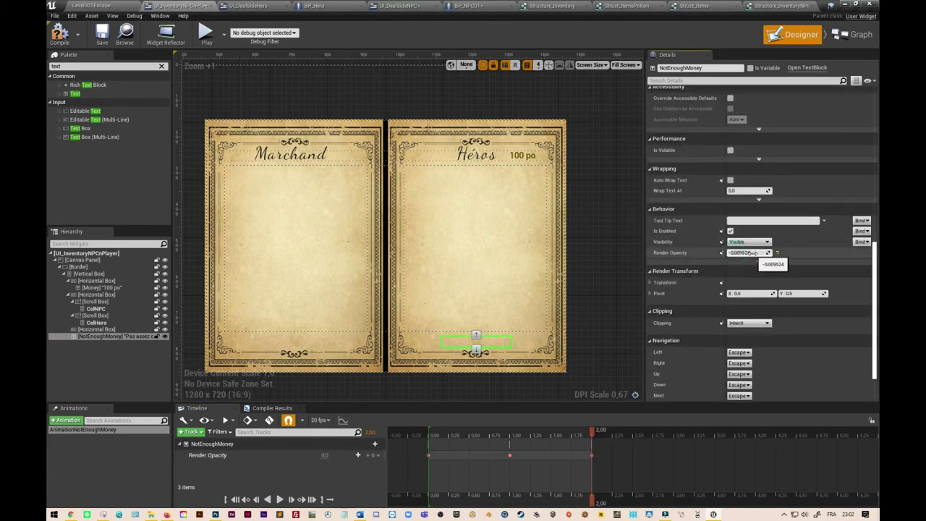
{"action": "left_click", "coordinate": [752, 253]}
{"action": "type", "text": "1"}
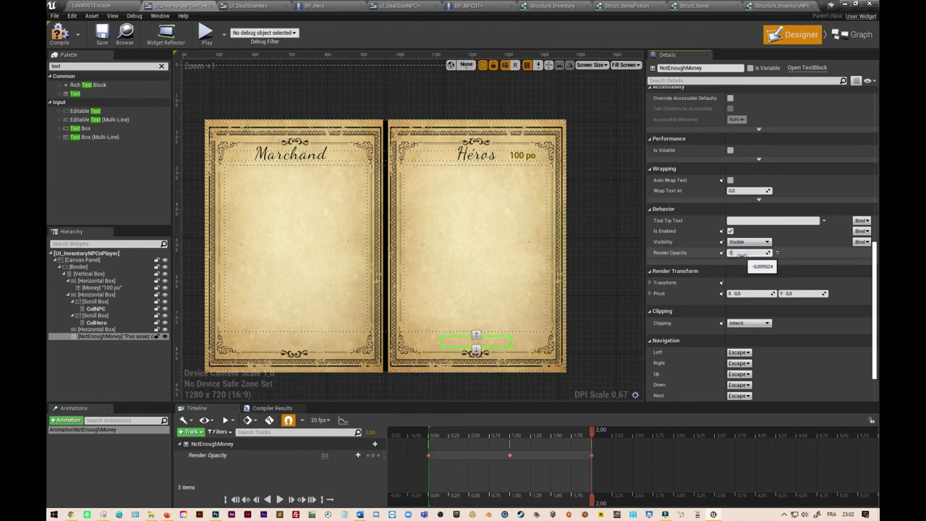
{"action": "key", "text": "Return"}
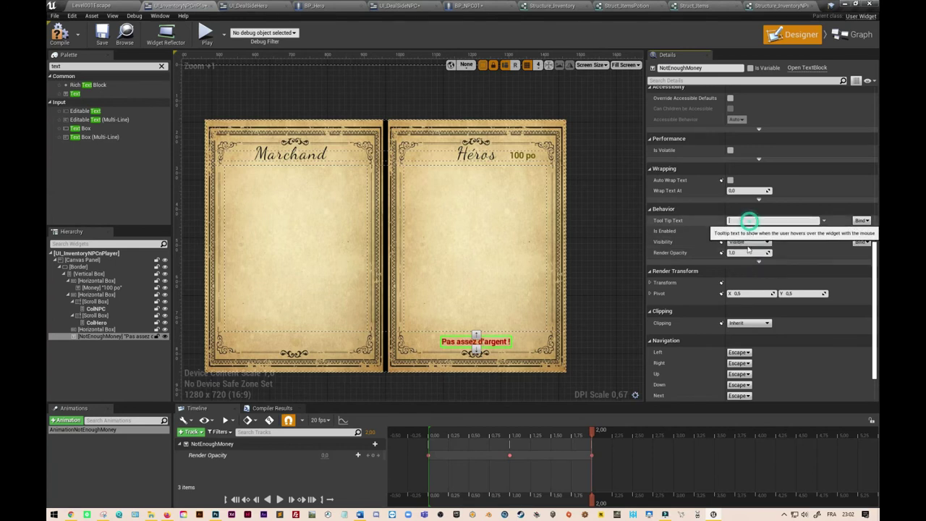
{"action": "left_click", "coordinate": [739, 252]}
{"action": "type", "text": "0"}
{"action": "key", "text": "Return"}
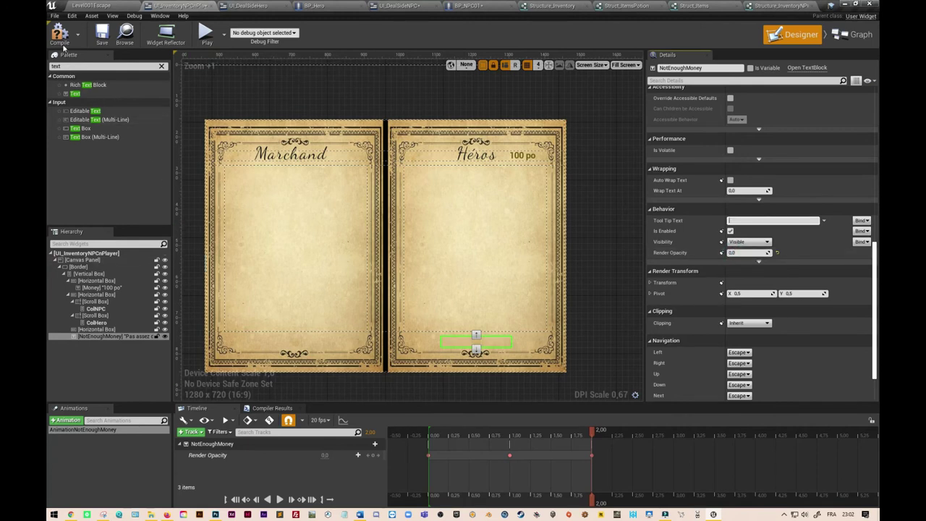
{"action": "left_click", "coordinate": [101, 35]}
{"action": "left_click", "coordinate": [100, 37]}
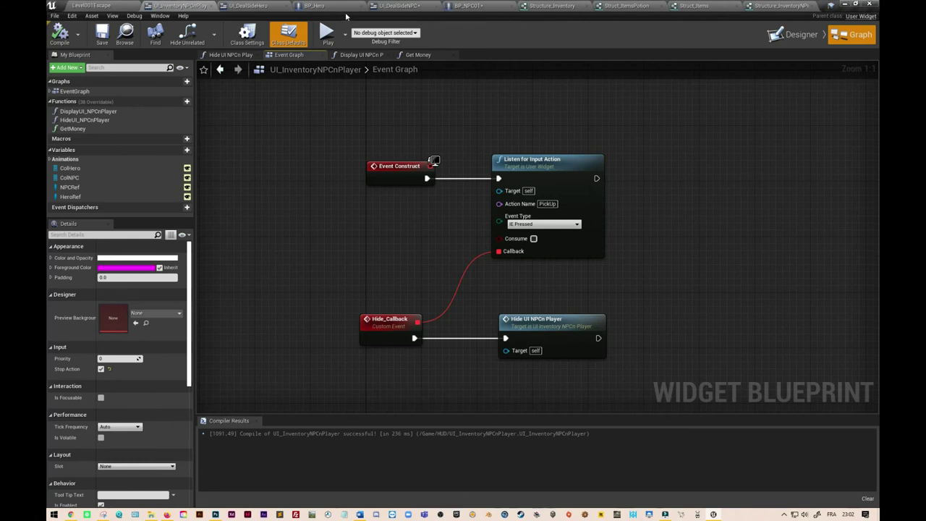
{"action": "left_click", "coordinate": [420, 8]}
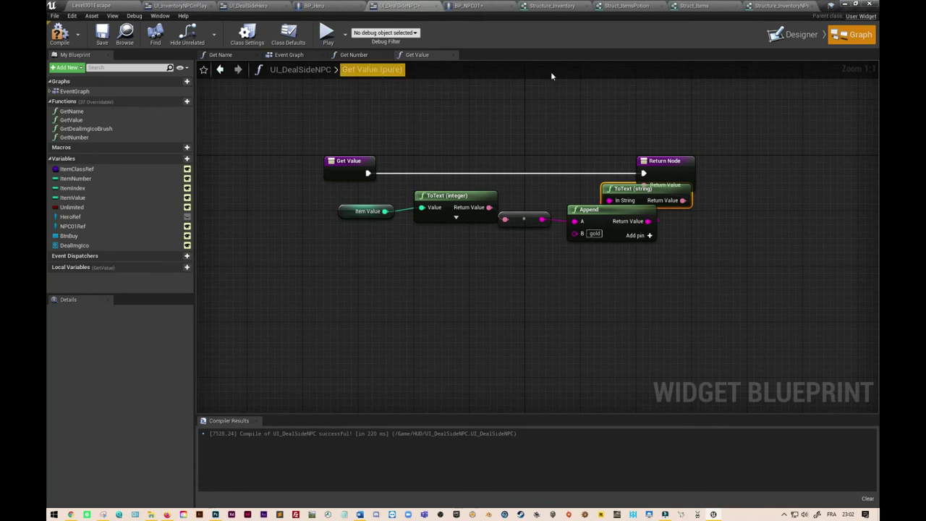
{"action": "left_click", "coordinate": [288, 55]}
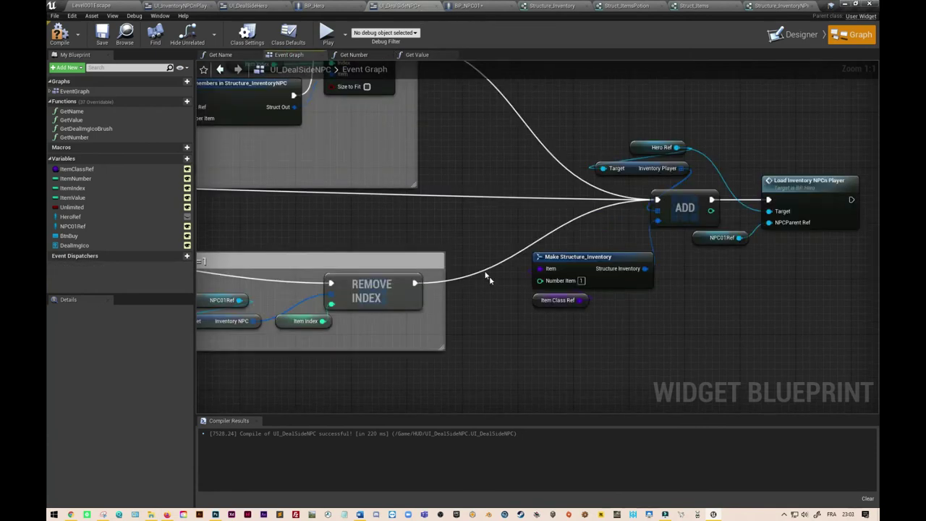
{"action": "scroll", "coordinate": [489, 276], "scroll_direction": "down", "scroll_amount": 4}
{"action": "right_click_drag", "start_coordinate": [339, 316], "coordinate": [489, 304]}
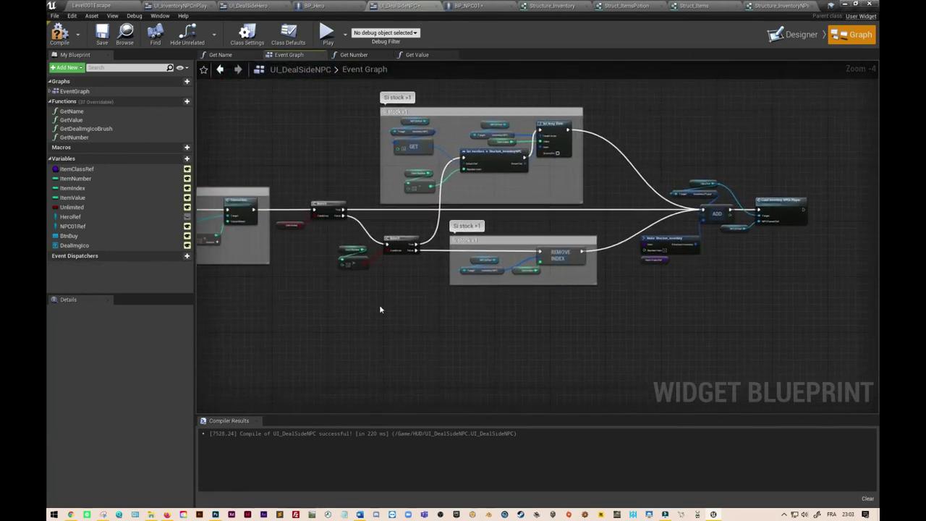
{"action": "right_click_drag", "start_coordinate": [380, 310], "coordinate": [492, 310]}
{"action": "right_click_drag", "start_coordinate": [276, 318], "coordinate": [591, 308]}
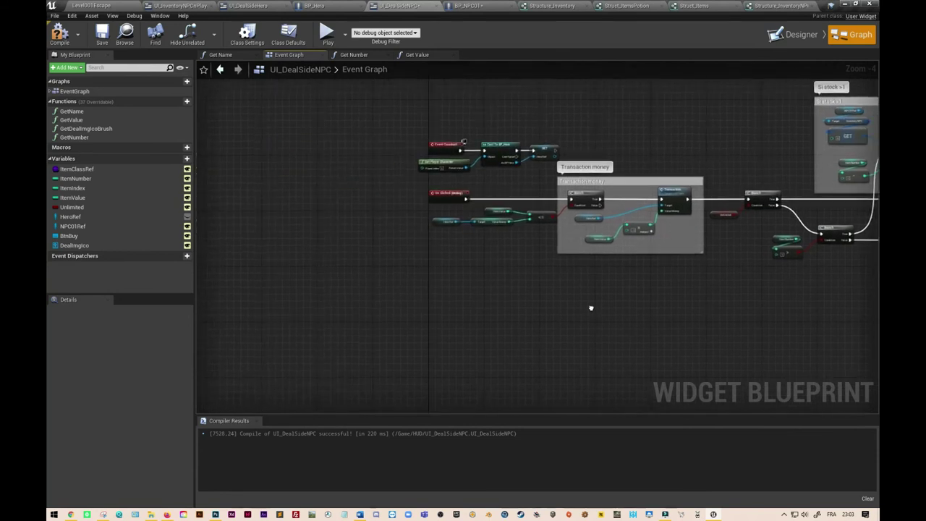
{"action": "scroll", "coordinate": [458, 211], "scroll_direction": "up", "scroll_amount": 4}
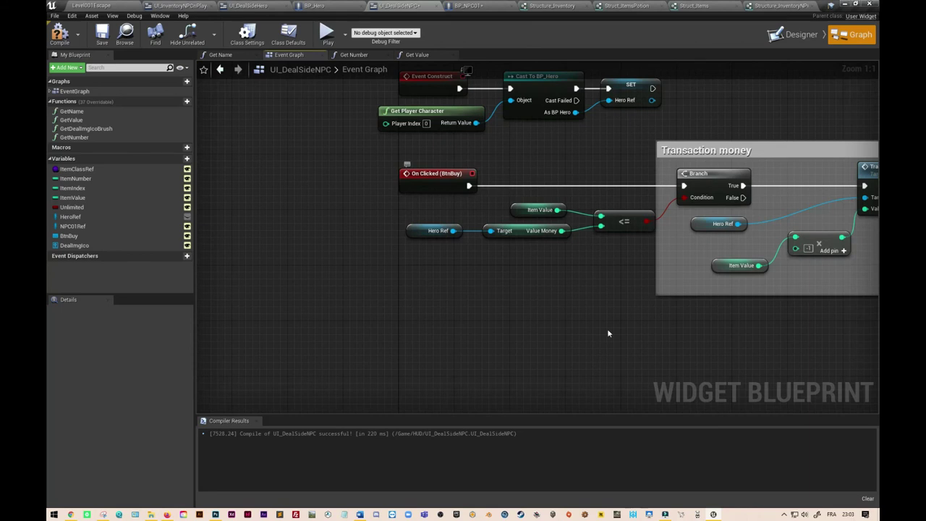
{"action": "right_click_drag", "start_coordinate": [775, 336], "coordinate": [581, 339]}
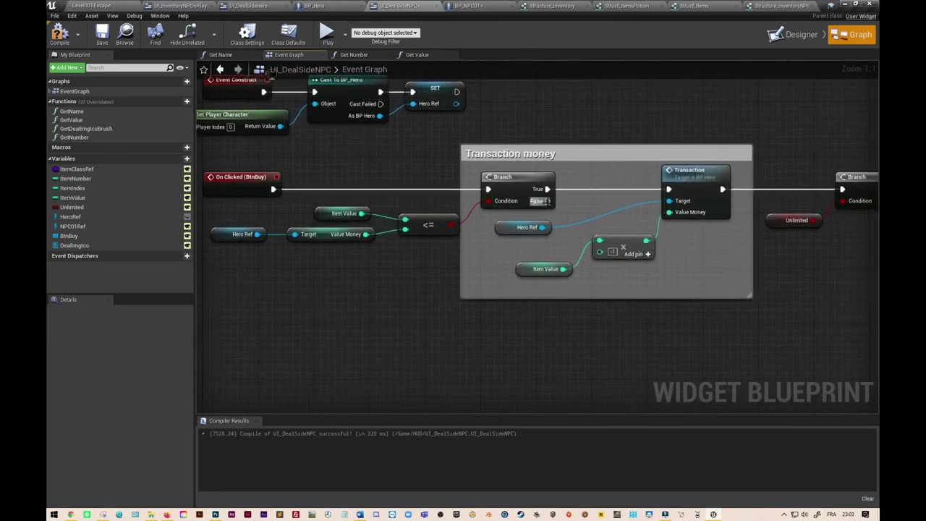
{"action": "right_click_drag", "start_coordinate": [592, 227], "coordinate": [520, 227]}
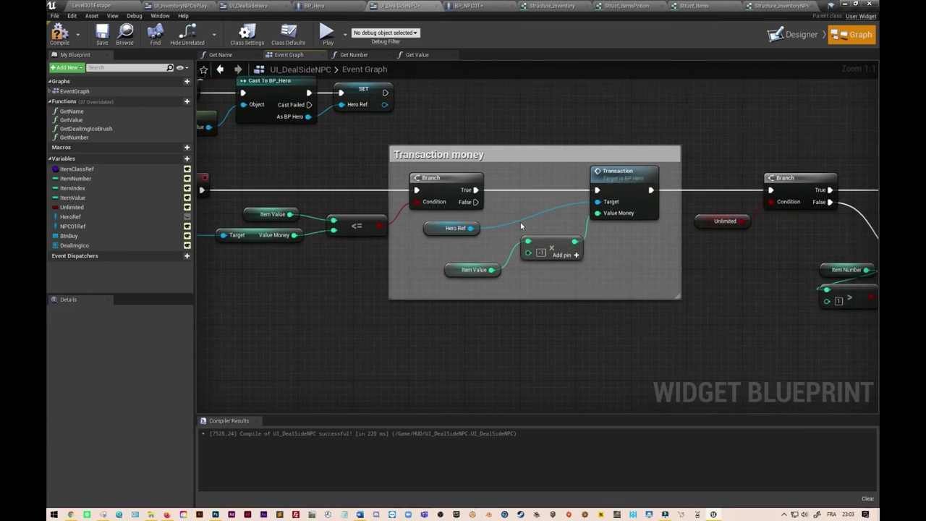
- Enlarge the Transaction money comment and move the multiply, Item Value and Hero Ref nodes up
{"action": "left_click_drag", "start_coordinate": [582, 299], "coordinate": [583, 414]}
{"action": "right_click_drag", "start_coordinate": [637, 266], "coordinate": [599, 213]}
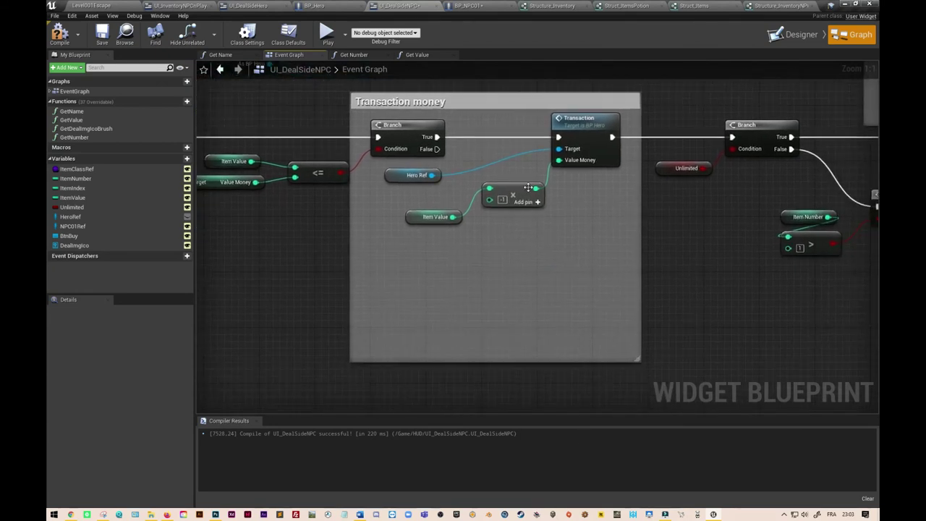
{"action": "left_click_drag", "start_coordinate": [512, 194], "coordinate": [583, 187]}
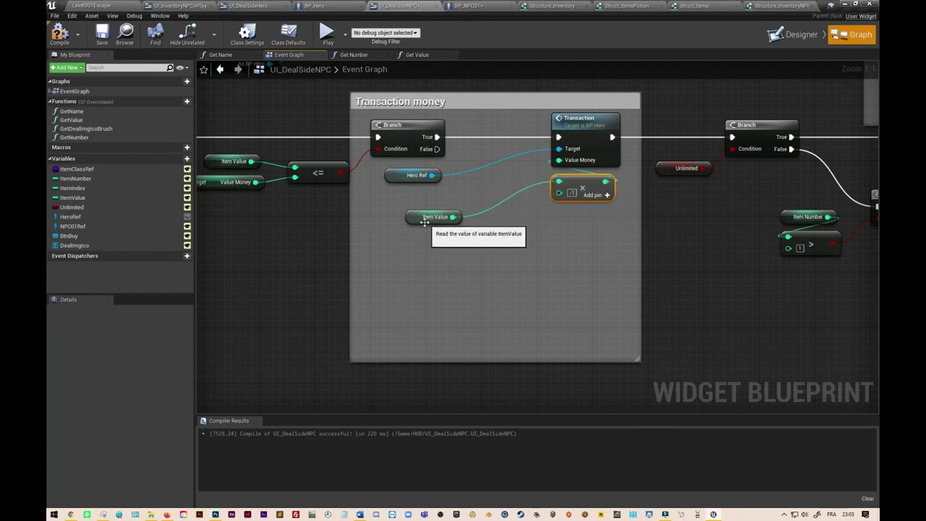
{"action": "left_click_drag", "start_coordinate": [433, 217], "coordinate": [579, 210]}
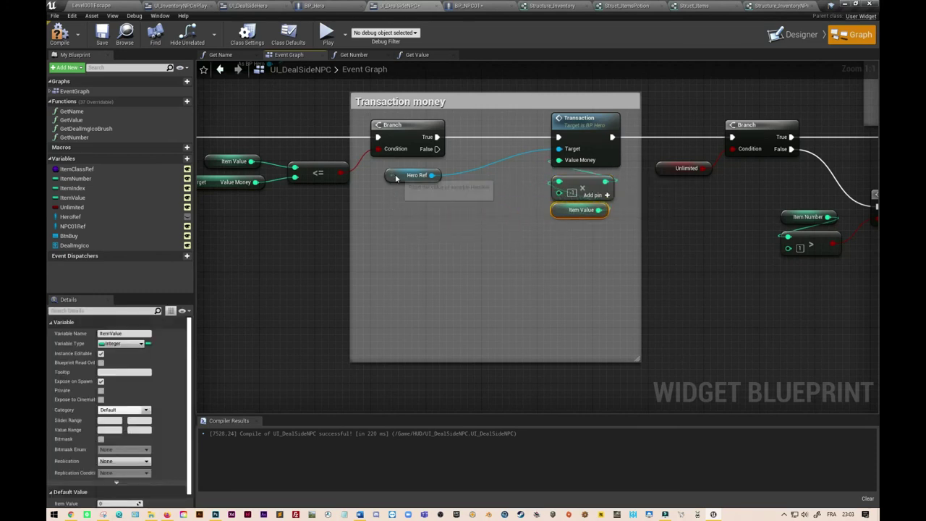
{"action": "left_click_drag", "start_coordinate": [414, 175], "coordinate": [506, 147]}
- Add a Play Animation node on the Branch's False output, plus a new Hero Ref getter
{"action": "left_click_drag", "start_coordinate": [436, 149], "coordinate": [468, 234]}
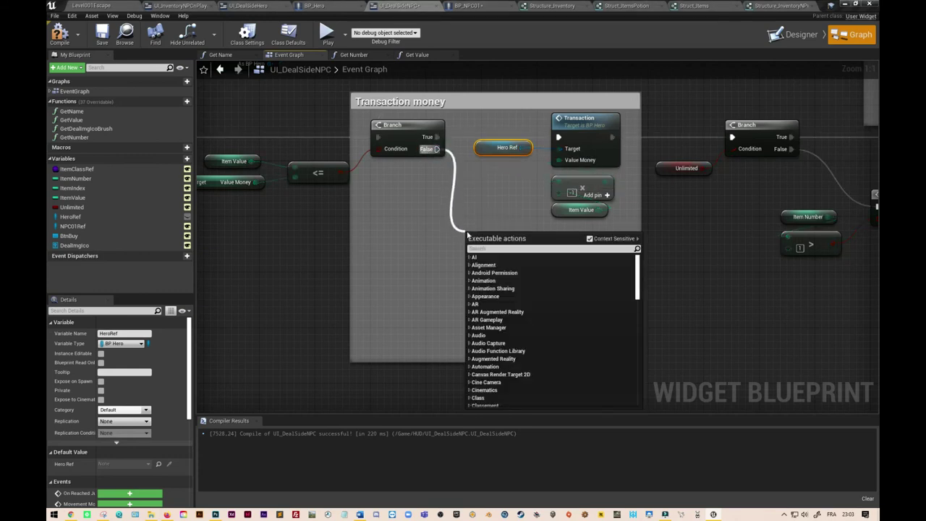
{"action": "type", "text": "Play animation"}
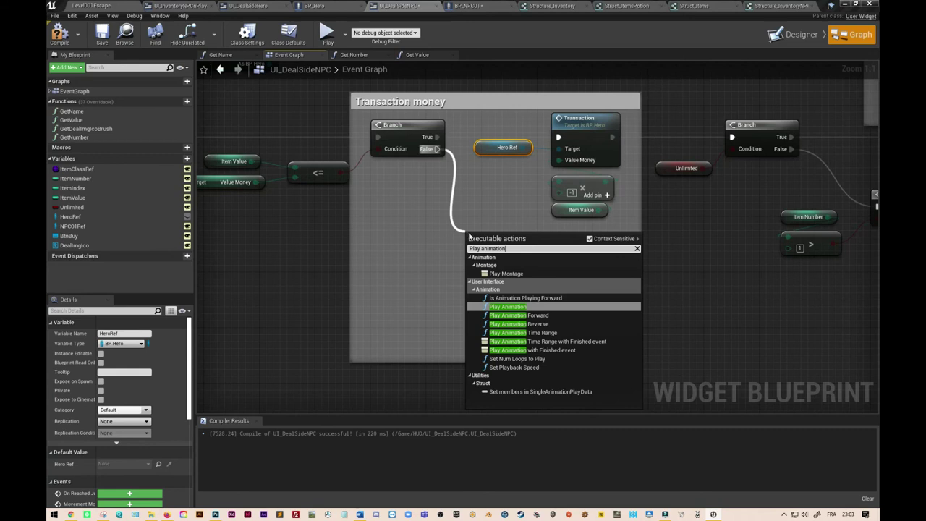
{"action": "left_click", "coordinate": [543, 306]}
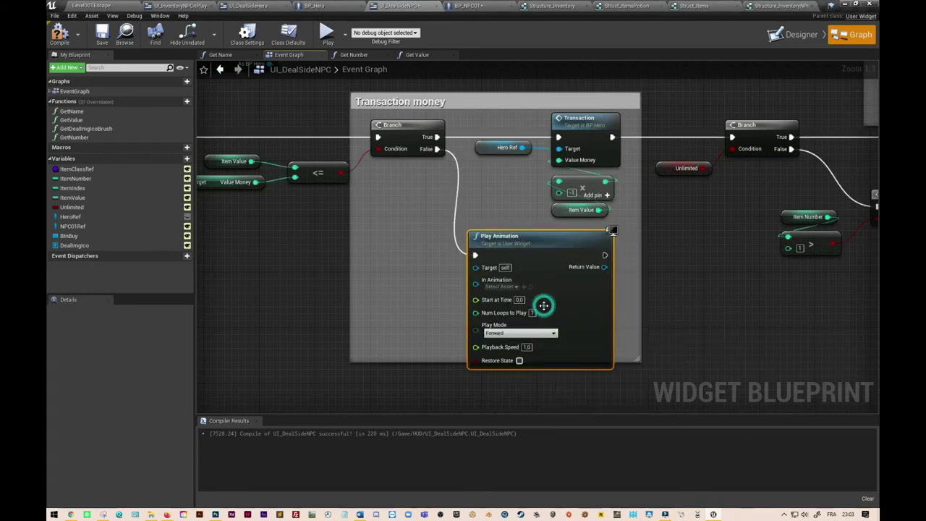
{"action": "left_click_drag", "start_coordinate": [568, 248], "coordinate": [490, 192]}
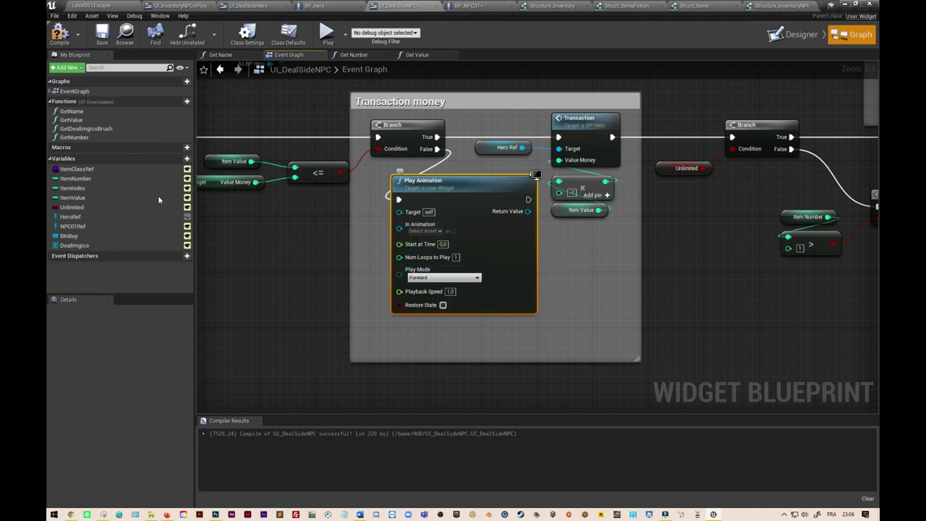
{"action": "mouse_move", "coordinate": [70, 216]}
{"action": "left_mouse_down"}
{"action": "mouse_move", "coordinate": [288, 248]}
{"action": "mouse_move", "coordinate": [246, 222]}
{"action": "left_mouse_up"}
{"action": "left_click_drag", "start_coordinate": [286, 223], "coordinate": [257, 258]}
- Add a Get UI NPCn Player Ref node beside the Play Animation node
{"action": "type", "text": "UI"}
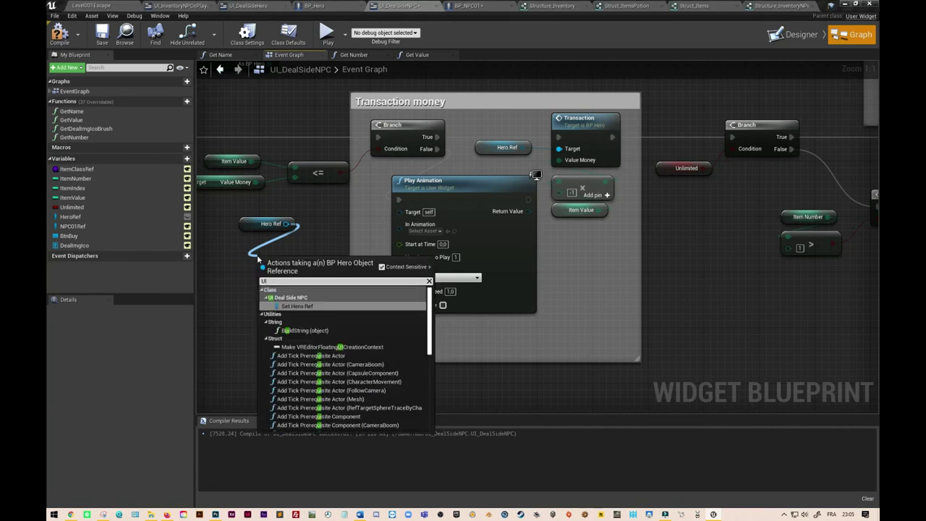
{"action": "type", "text": " In"}
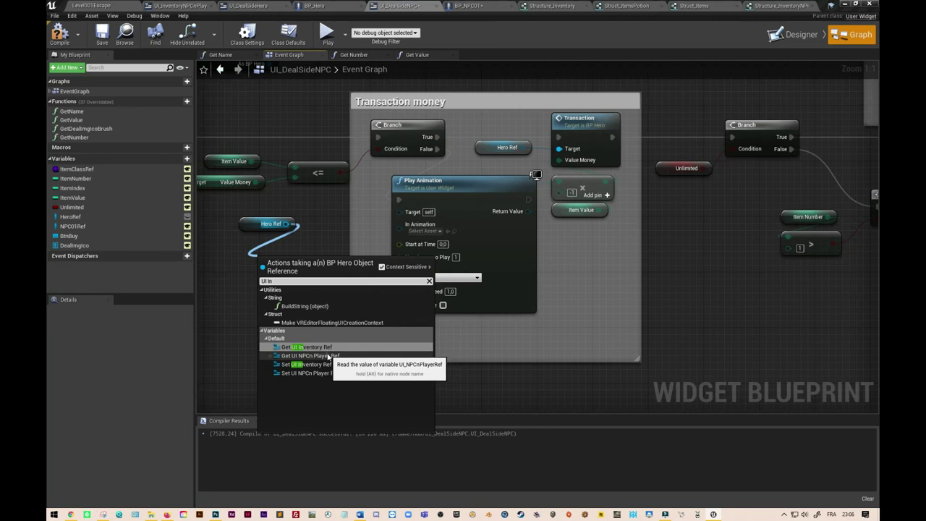
{"action": "left_click", "coordinate": [334, 358]}
{"action": "mouse_move", "coordinate": [298, 264]}
{"action": "left_mouse_down"}
{"action": "mouse_move", "coordinate": [259, 245]}
{"action": "mouse_move", "coordinate": [399, 212]}
{"action": "left_mouse_up"}
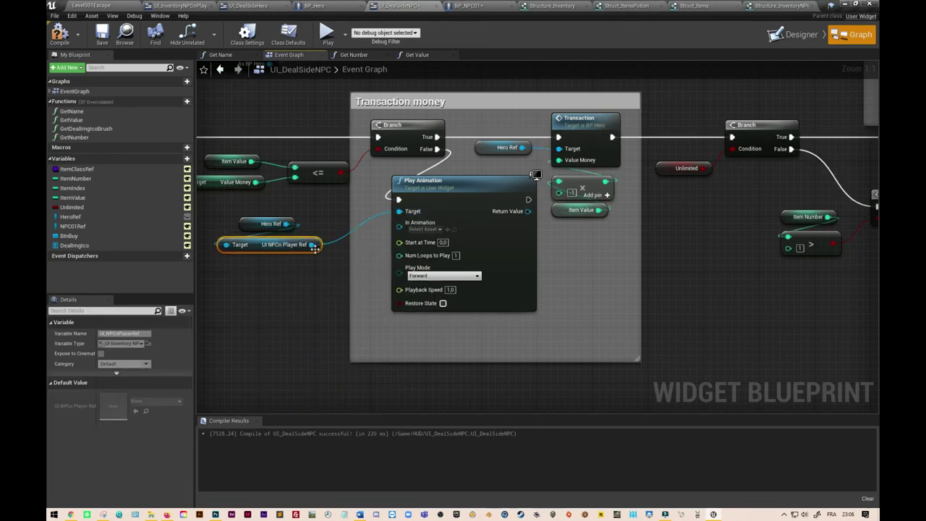
- Get the widget's Animation Not Enough Money and feed it into Play Animation's In Animation
{"action": "left_click_drag", "start_coordinate": [312, 244], "coordinate": [269, 287]}
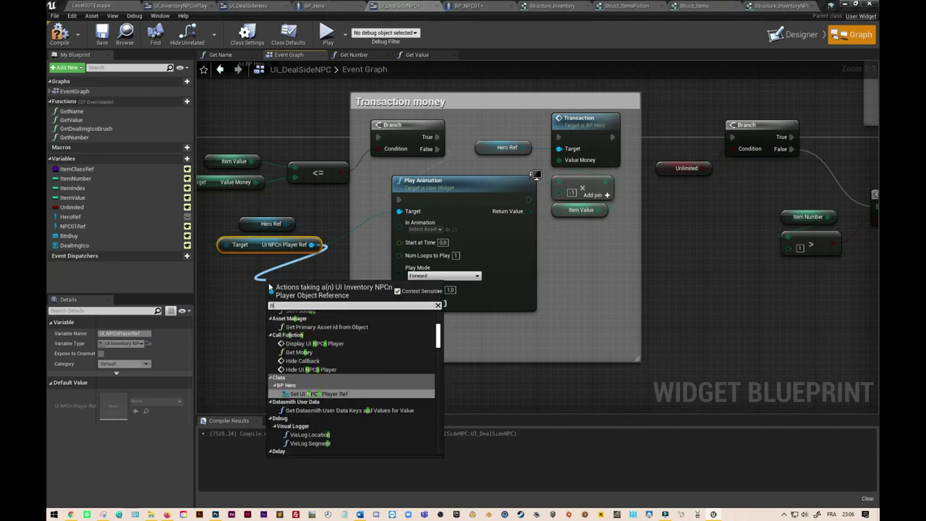
{"action": "type", "text": "notenoug"}
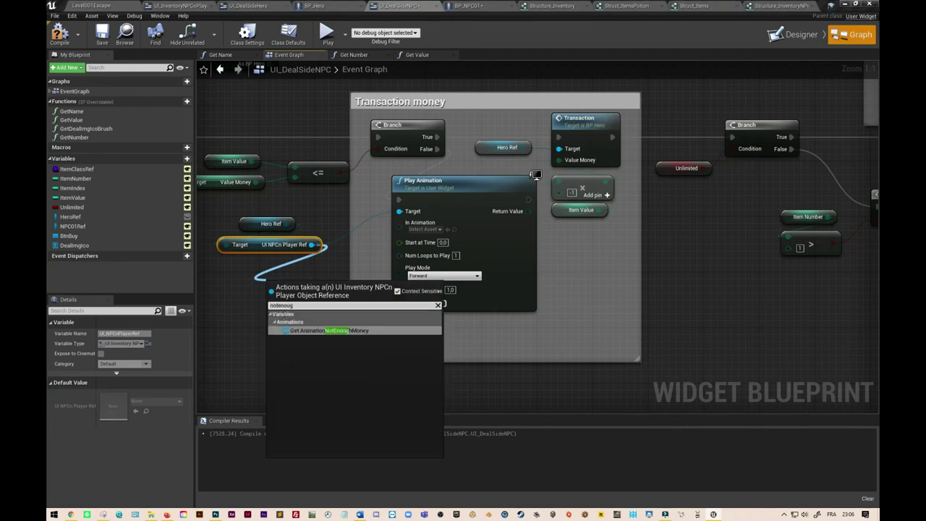
{"action": "left_click", "coordinate": [334, 335]}
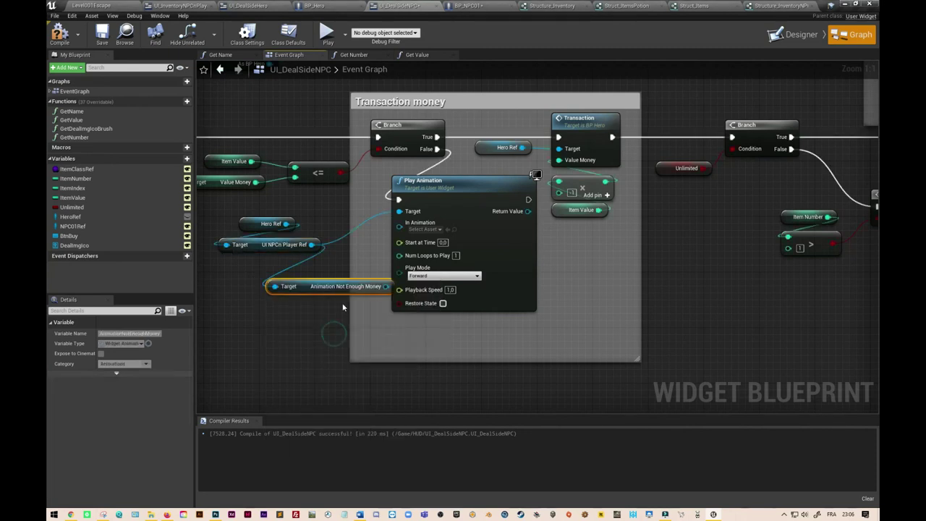
{"action": "left_click_drag", "start_coordinate": [307, 288], "coordinate": [246, 267]}
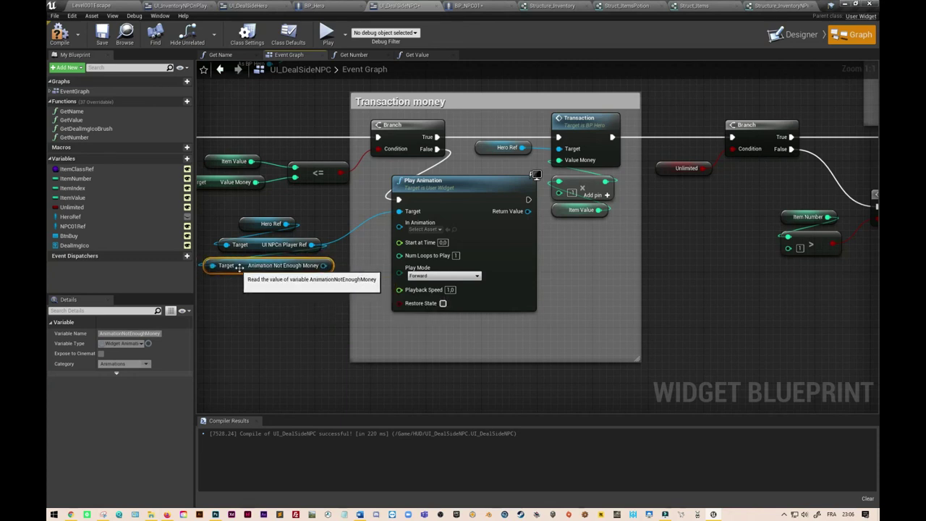
{"action": "left_click_drag", "start_coordinate": [325, 266], "coordinate": [398, 230]}
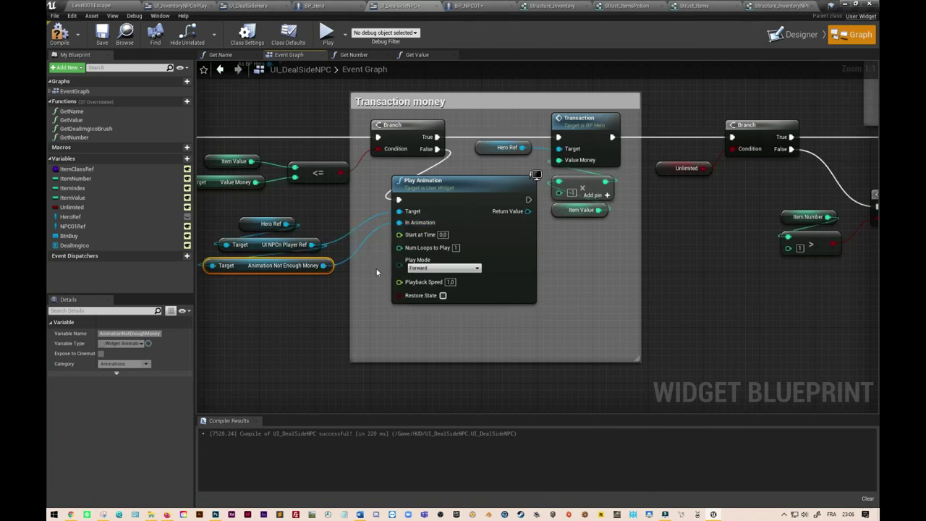
{"action": "left_click", "coordinate": [437, 268]}
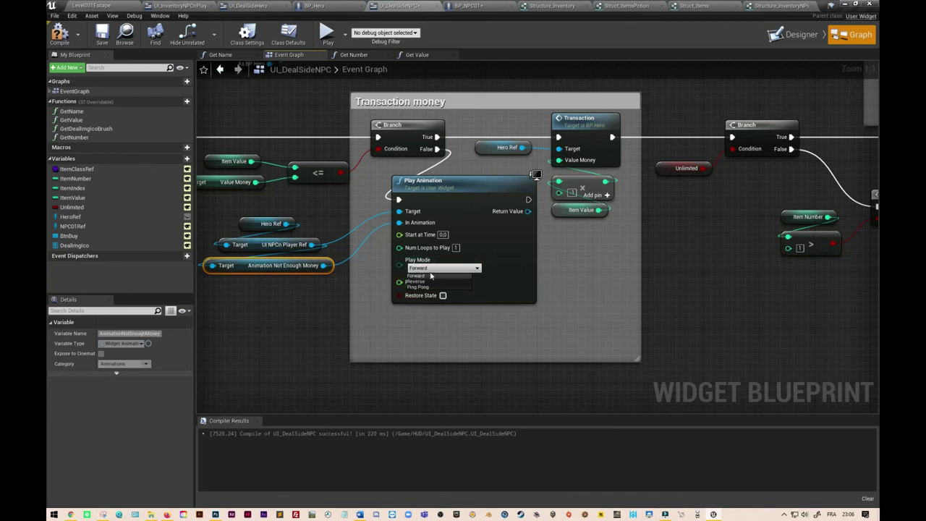
{"action": "left_click", "coordinate": [311, 322]}
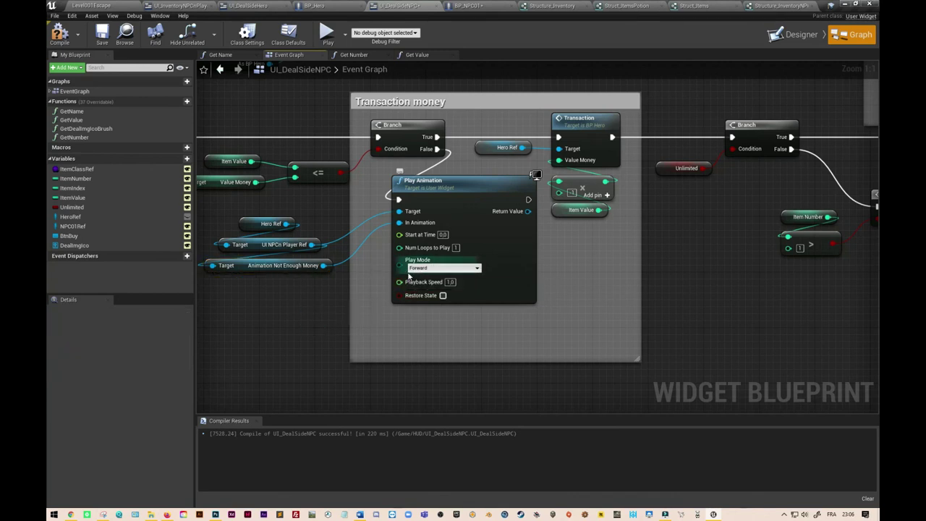
- Play the level, open trade with the merchant using E, and buy a Potion de vie
{"action": "left_click", "coordinate": [72, 5]}
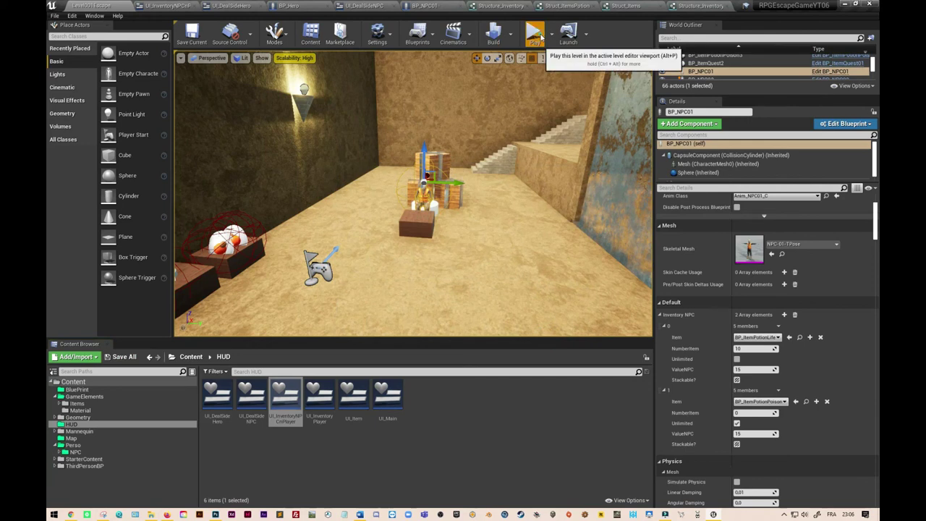
{"action": "left_click", "coordinate": [540, 38]}
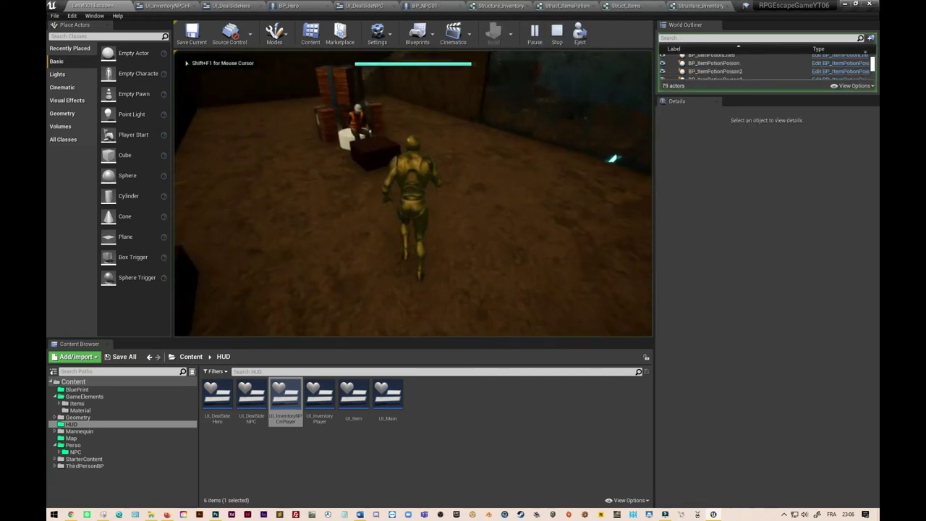
{"action": "key", "text": "e"}
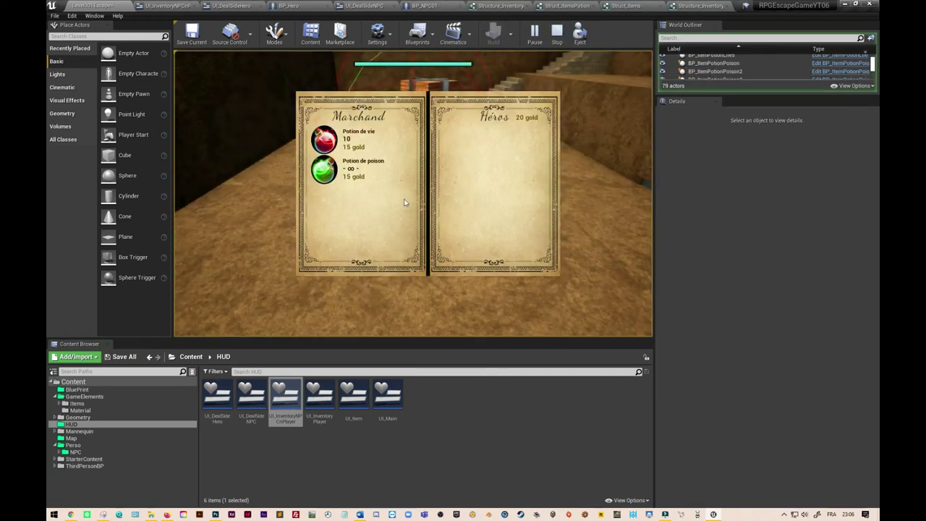
{"action": "left_click", "coordinate": [324, 138]}
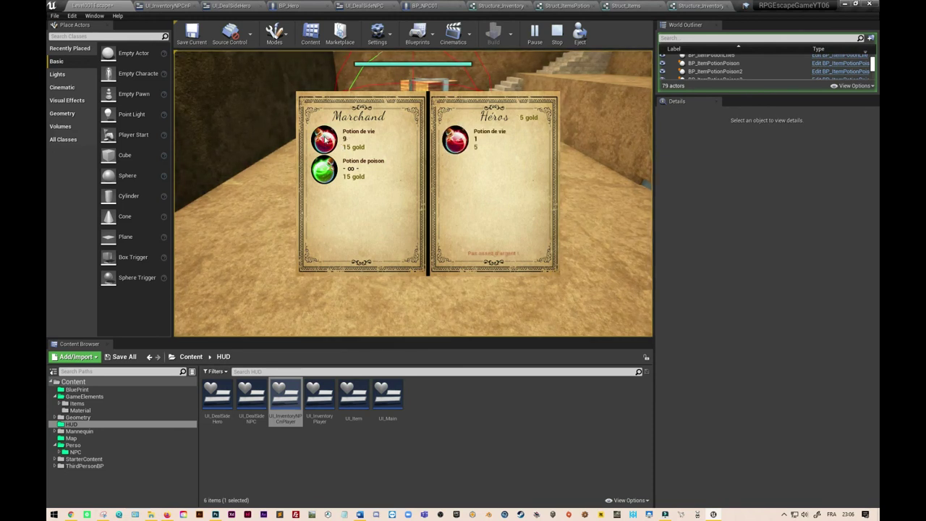